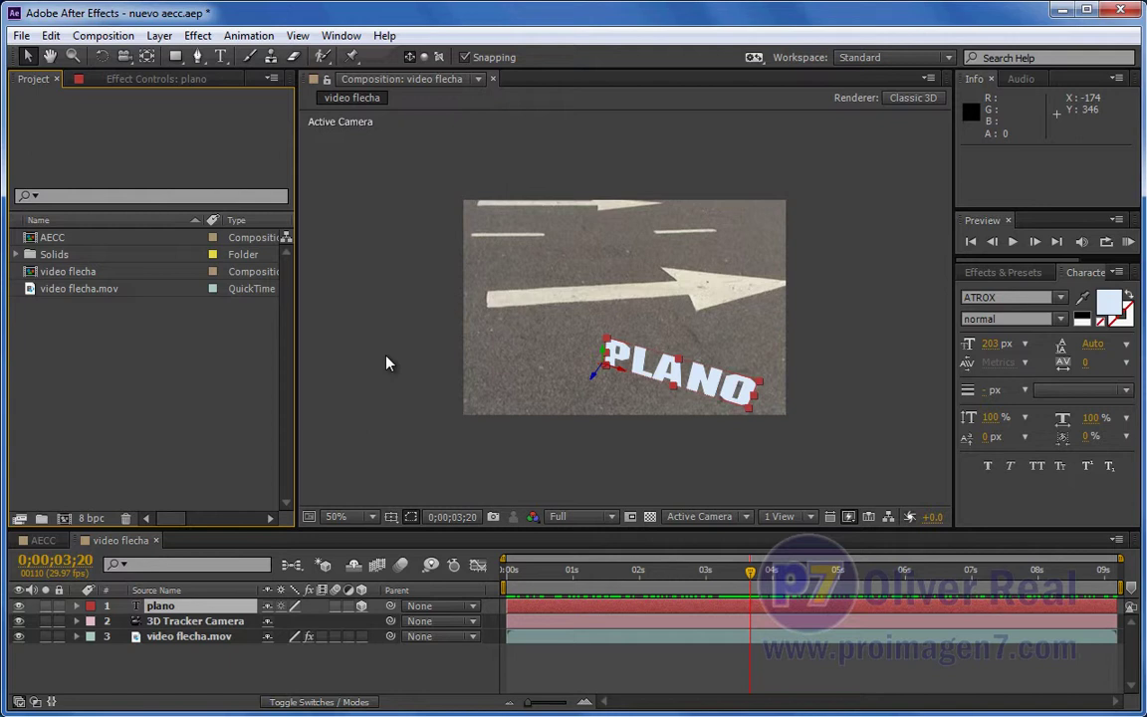
# Create a new MAXON Cinema 4D file from the Project panel and save it as 'primer archivo'
pyautogui.rightClick(155, 373)
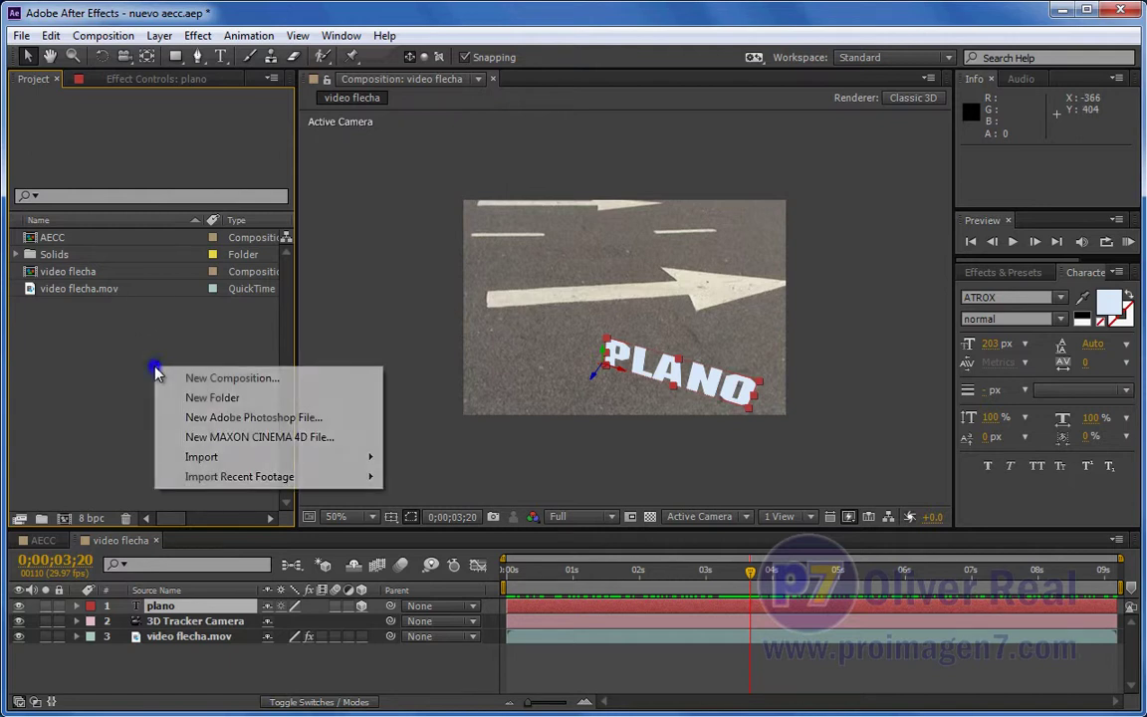
pyautogui.click(239, 443)
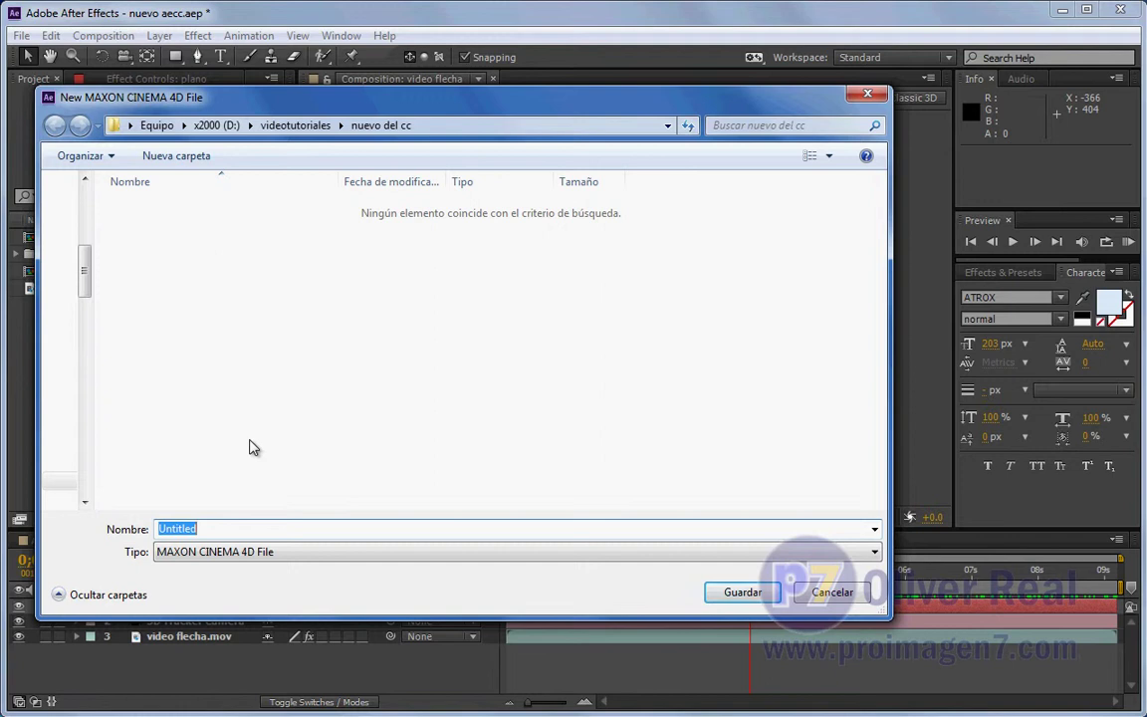
pyautogui.write('primer archivo')
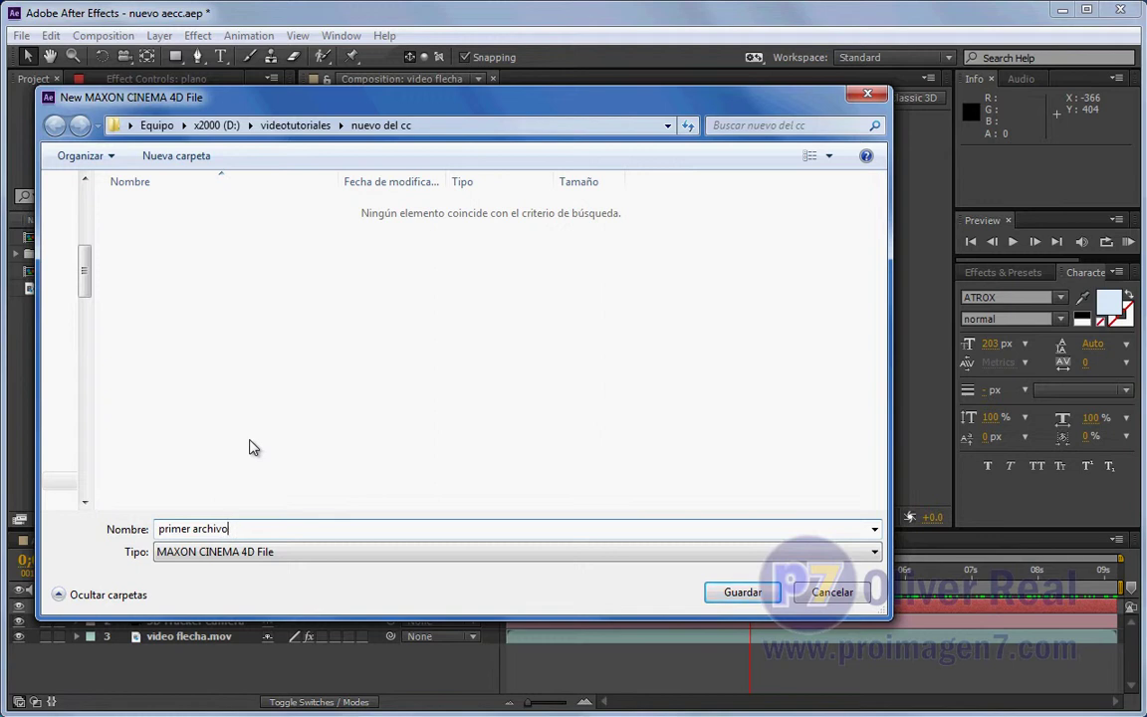
pyautogui.click(748, 591)
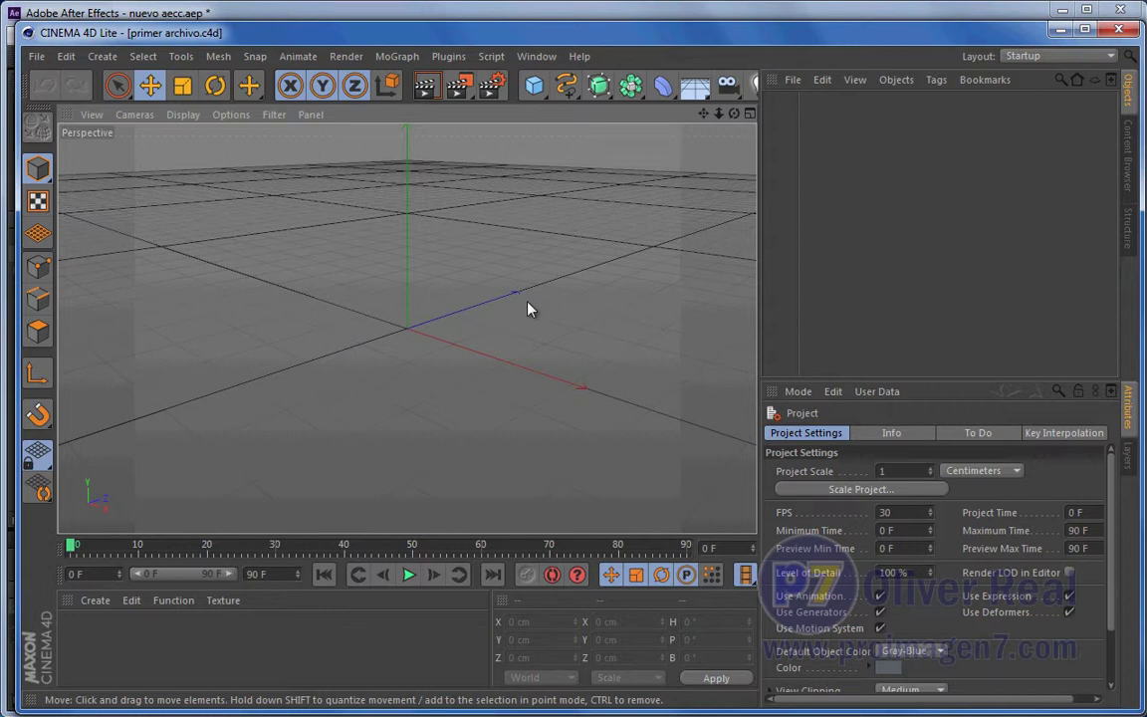
# Add a pyramid primitive and raise it above the floor grid
pyautogui.click(533, 85)
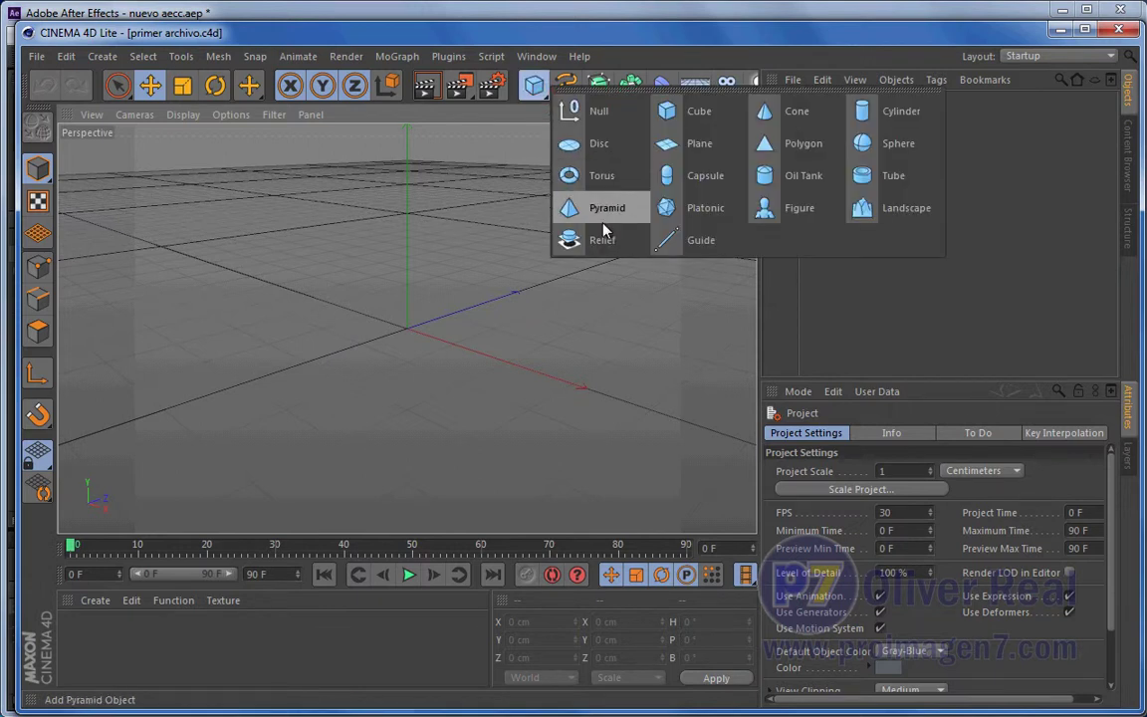
pyautogui.click(604, 211)
pyautogui.moveTo(407, 239); pyautogui.dragTo(408, 187)
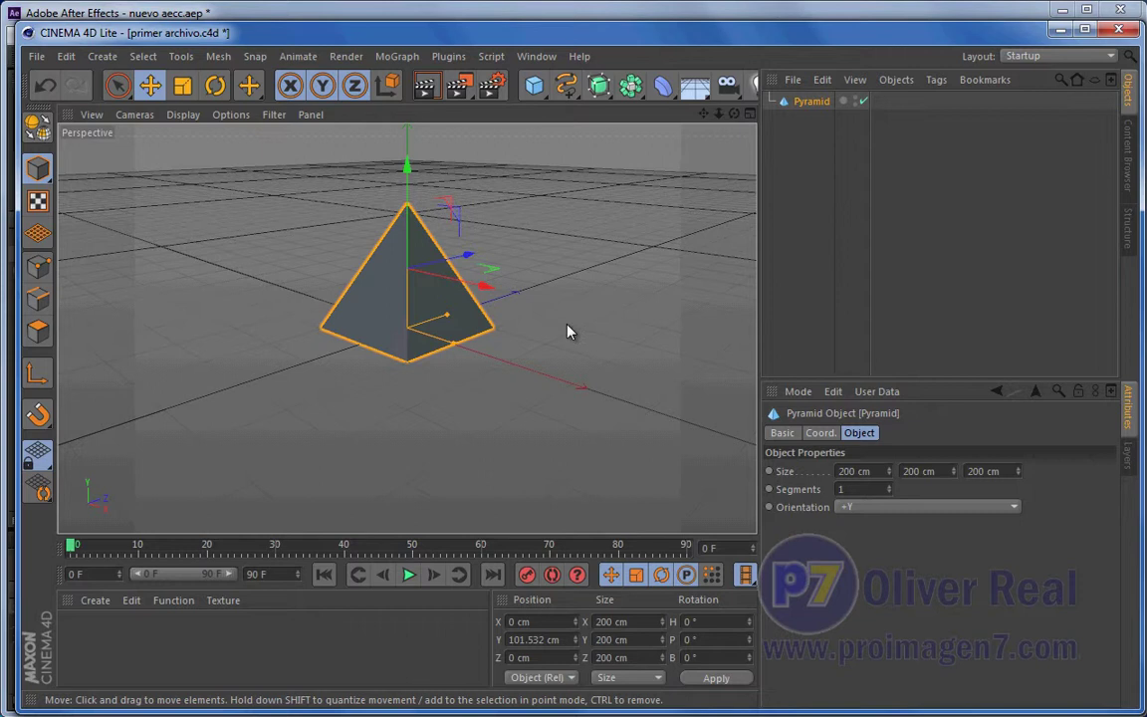
# Save the Cinema 4D scene and return to After Effects
pyautogui.click(36, 56)
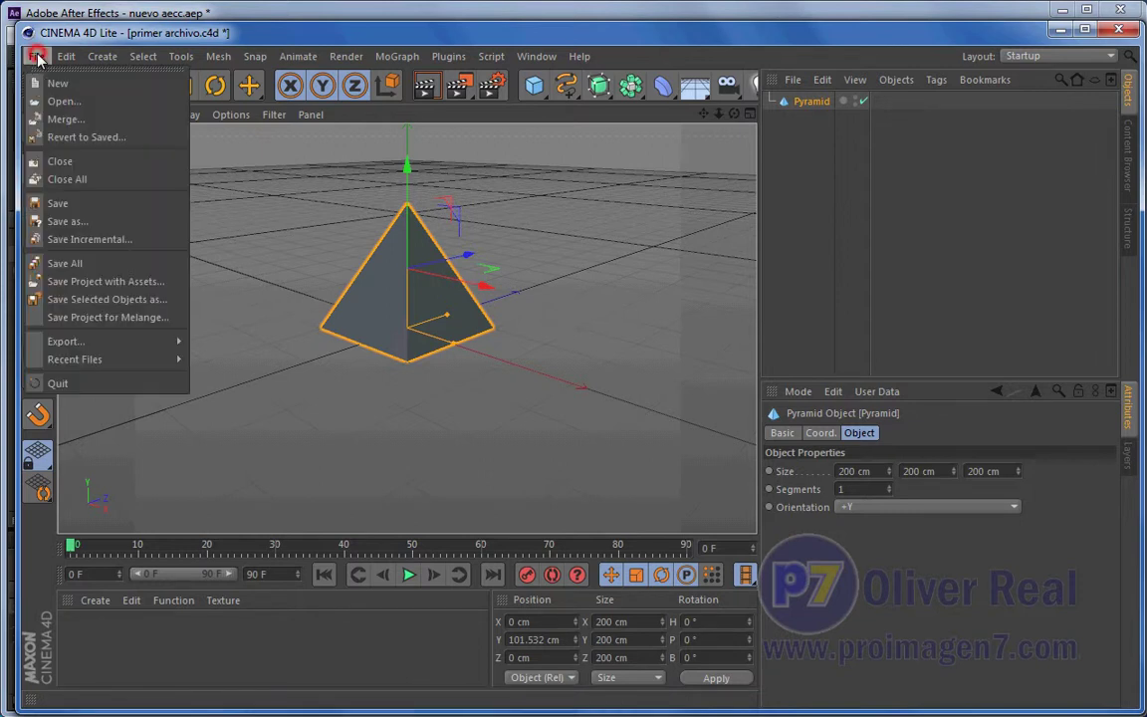
pyautogui.click(61, 204)
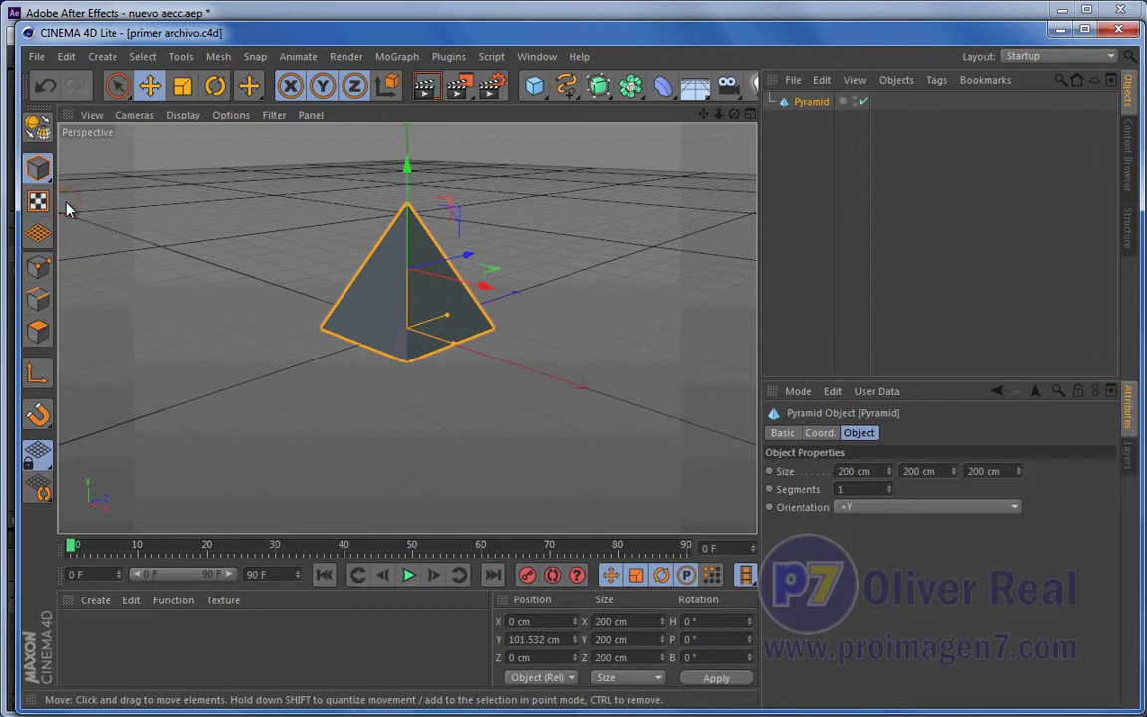
pyautogui.click(246, 24)
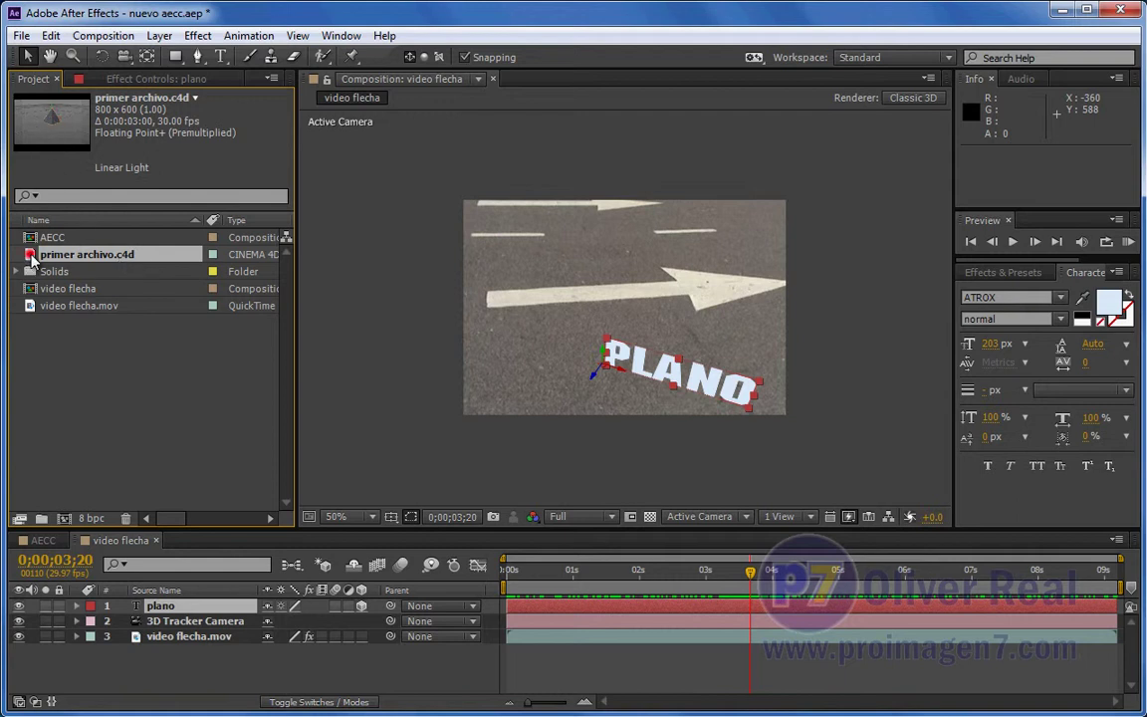
# Make a primer archivo comp from primer archivo.c4d and set its Cineware renderer to Standard (Final)
pyautogui.moveTo(30, 257); pyautogui.dragTo(63, 517)
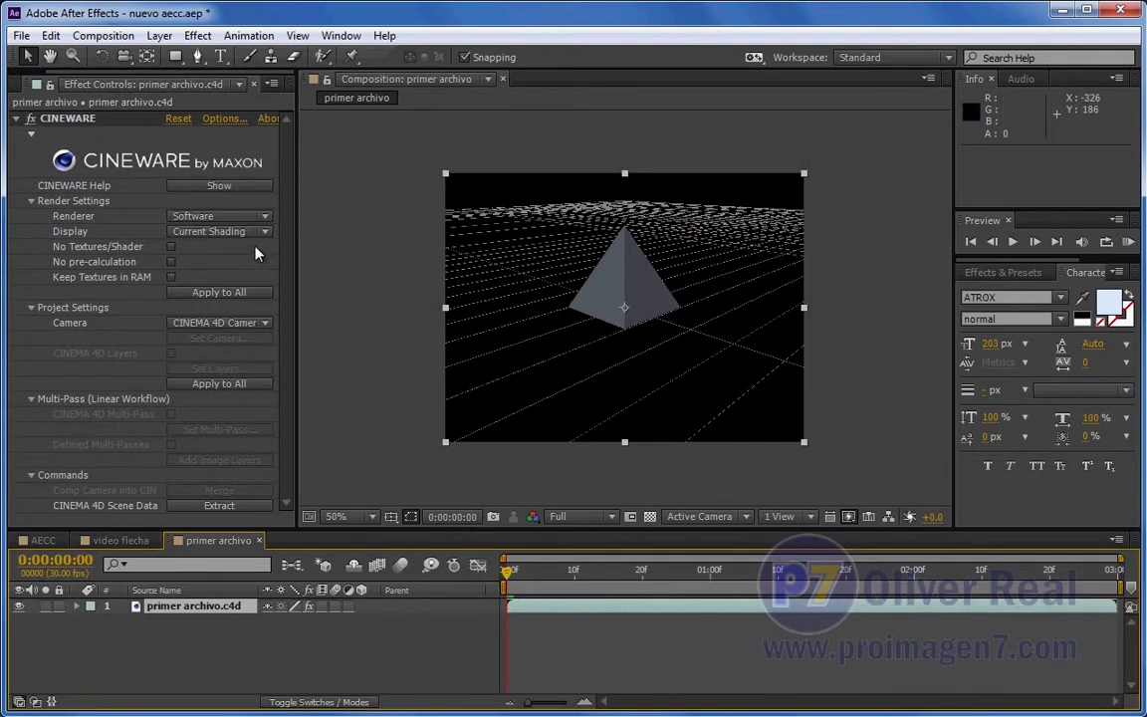
pyautogui.click(265, 218)
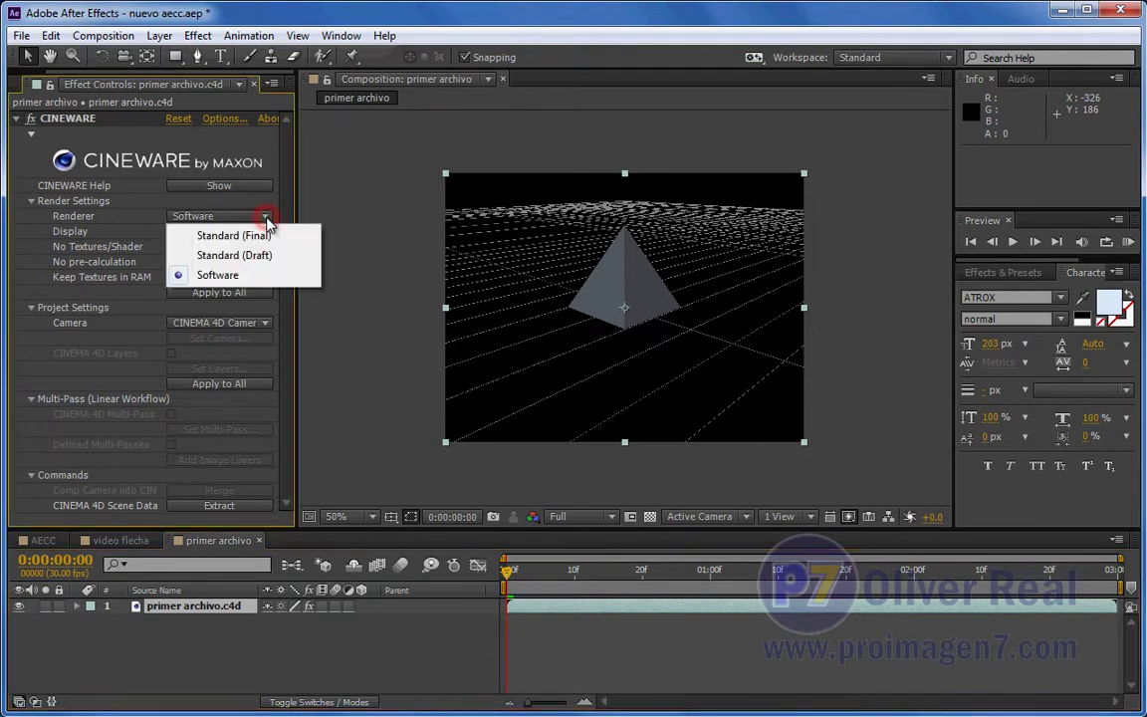
pyautogui.click(272, 235)
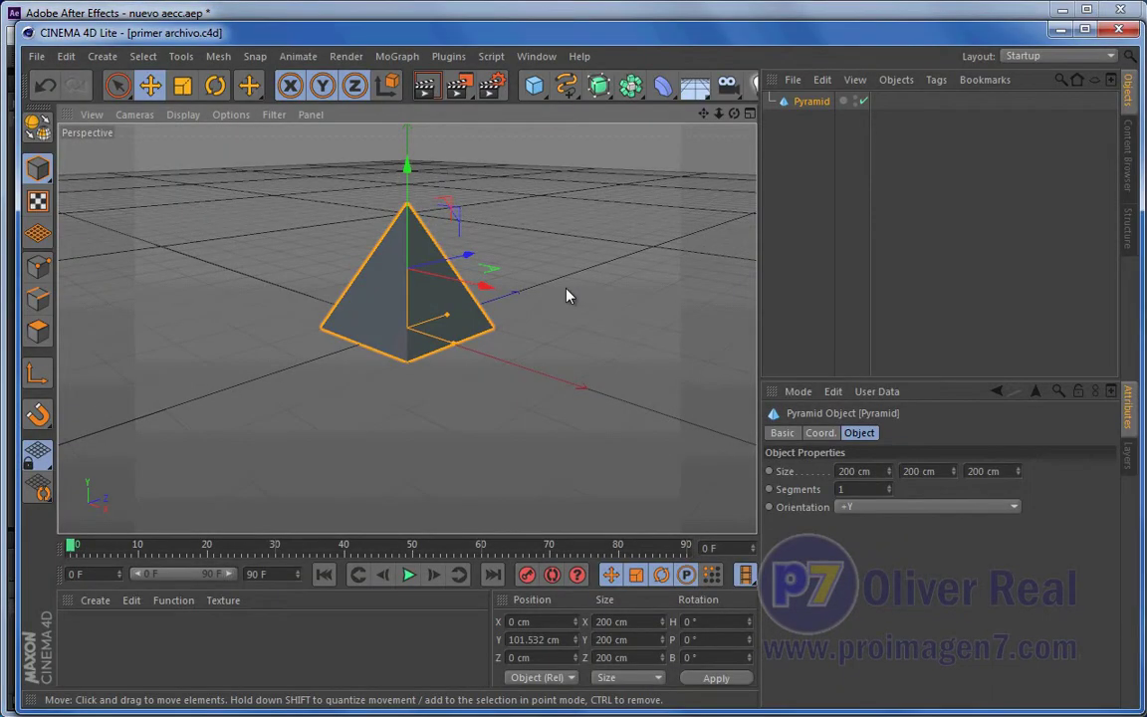
# Add a cube to the right of the pyramid, raise it, and stretch its depth to 179.116 cm
pyautogui.click(538, 92)
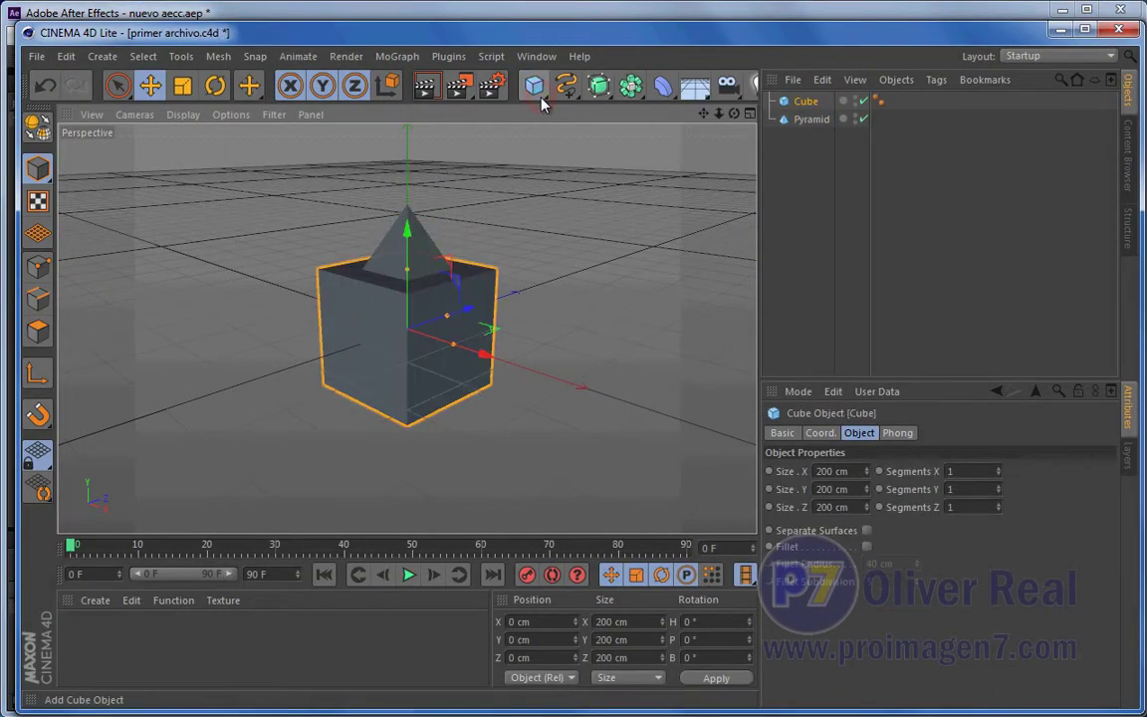
pyautogui.moveTo(470, 353); pyautogui.dragTo(597, 398)
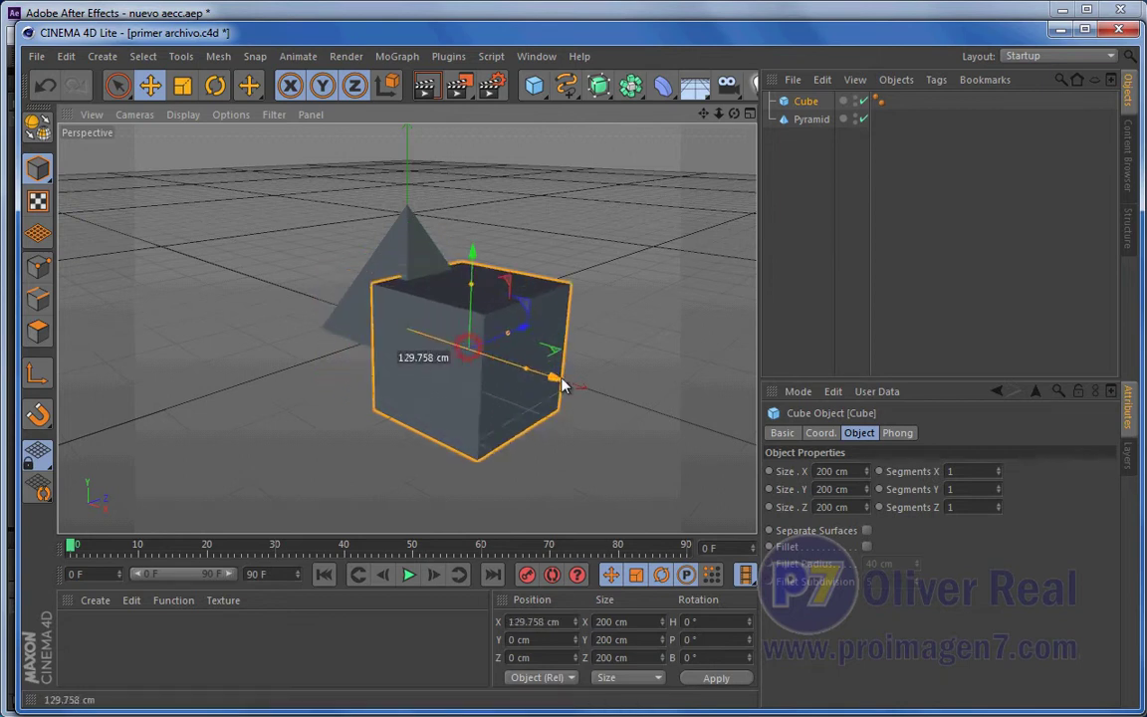
pyautogui.moveTo(532, 270); pyautogui.dragTo(550, 218)
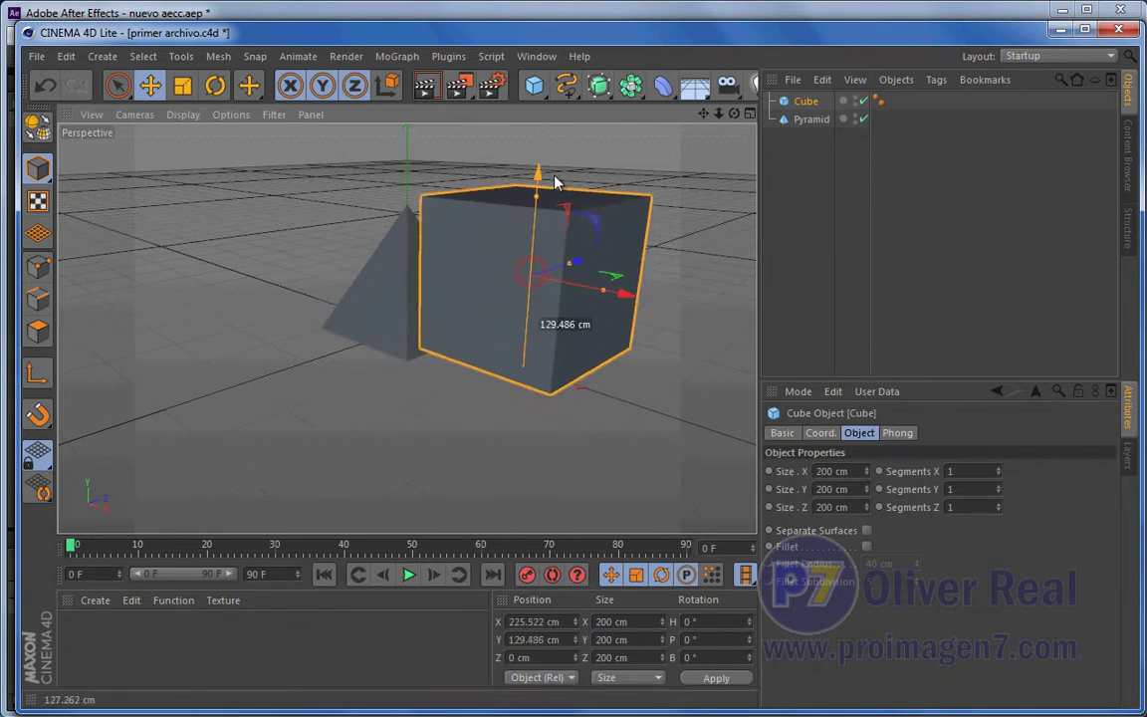
pyautogui.moveTo(568, 289); pyautogui.dragTo(649, 256)
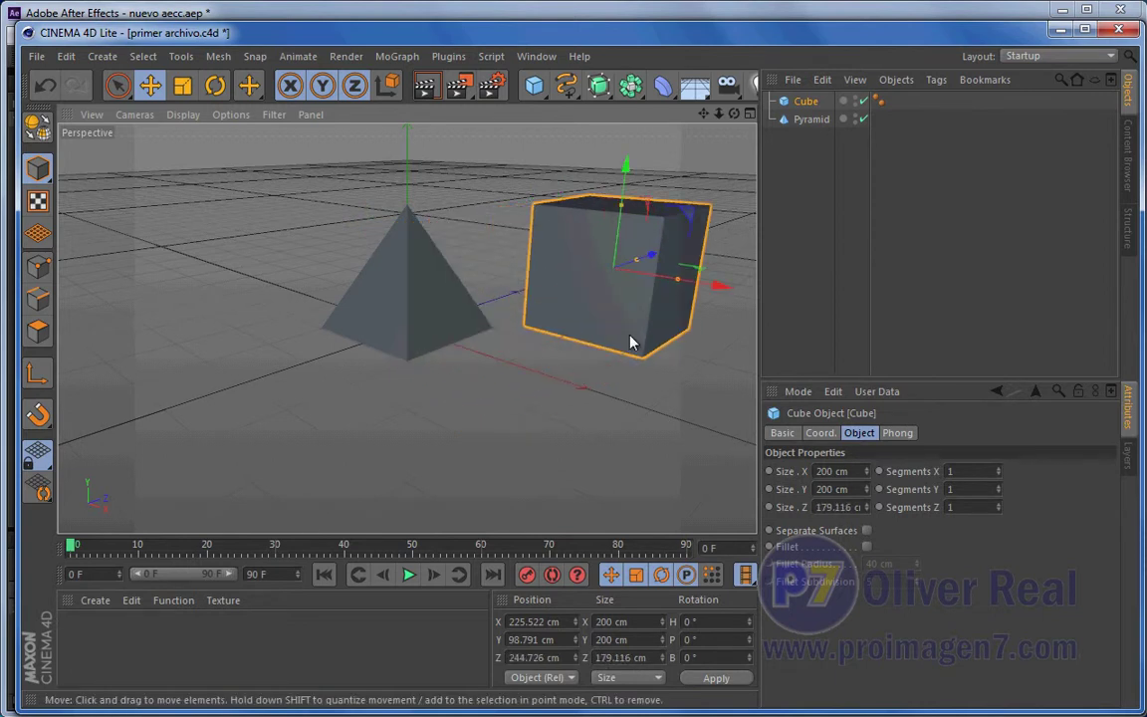
# Save the scene with the cube and reload it in After Effects
pyautogui.click(36, 55)
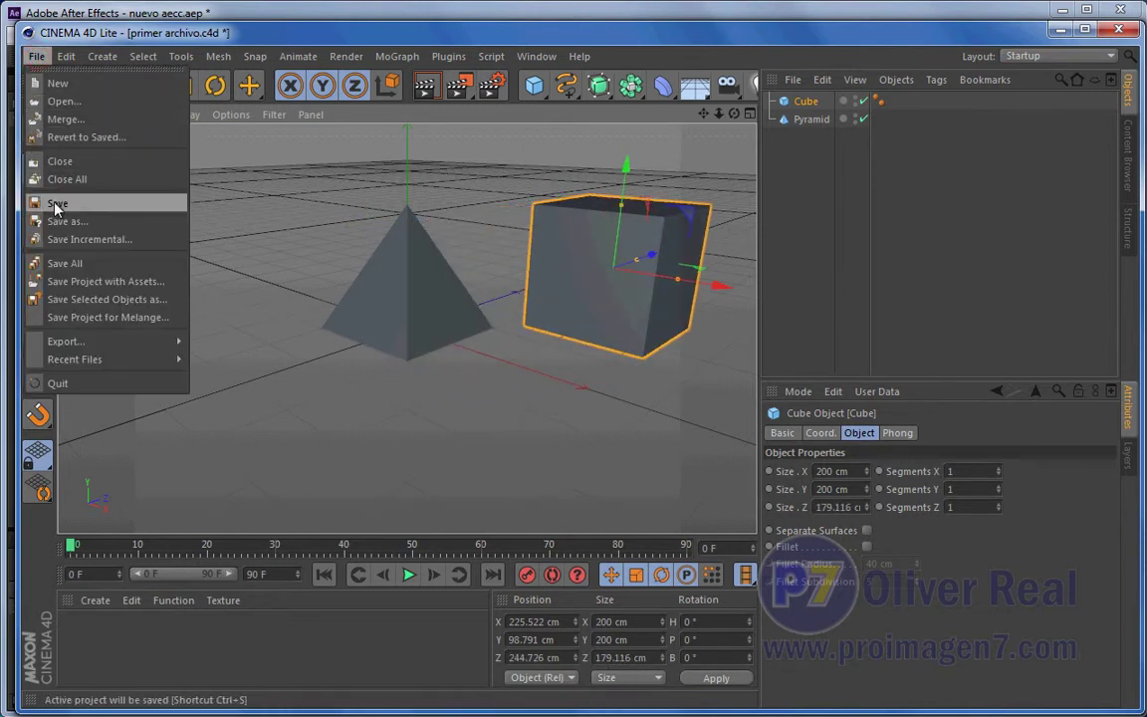
pyautogui.click(231, 14)
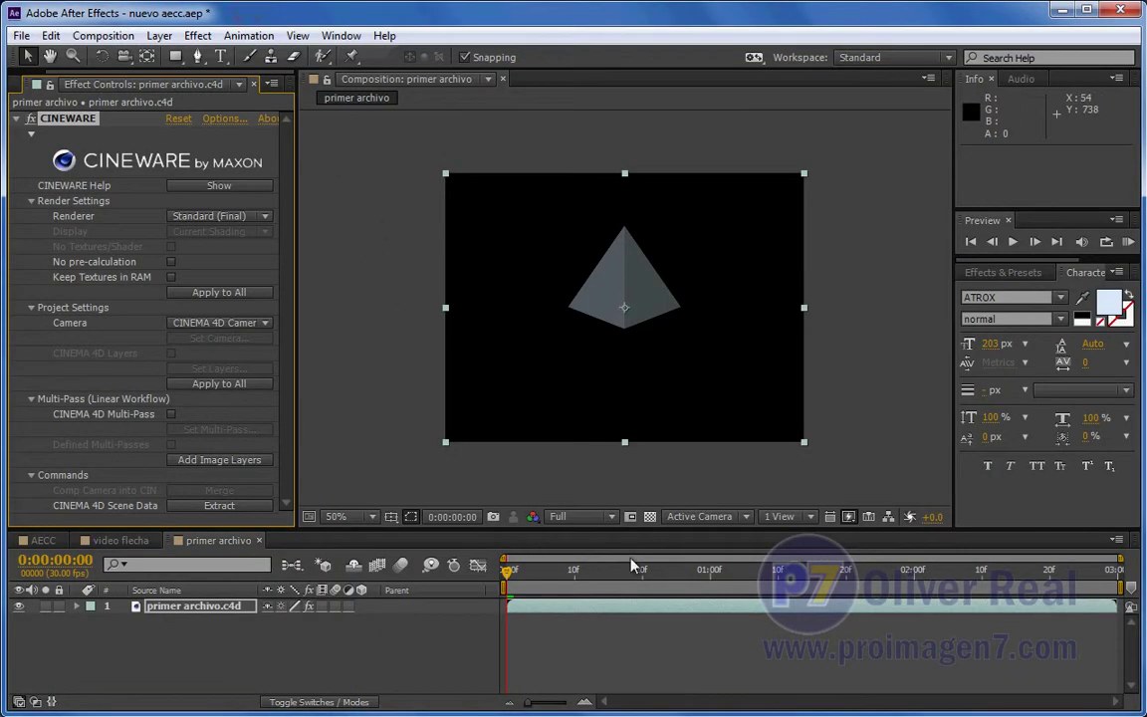
pyautogui.moveTo(579, 715)
pyautogui.click(578, 657)
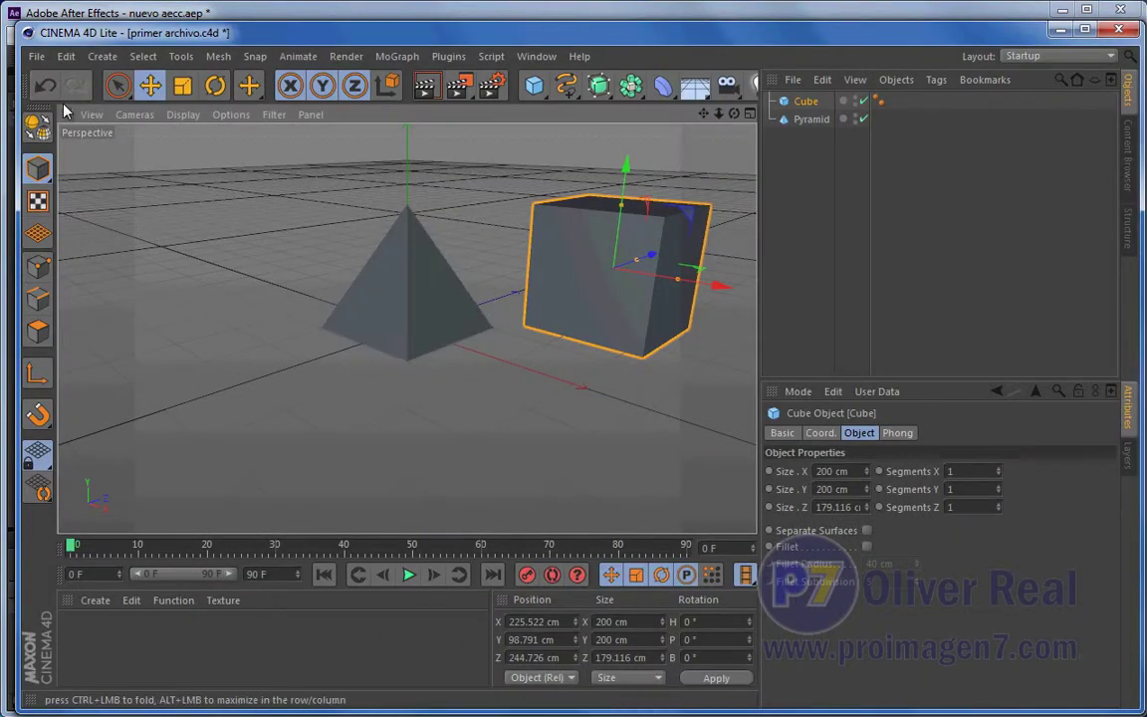
pyautogui.click(38, 55)
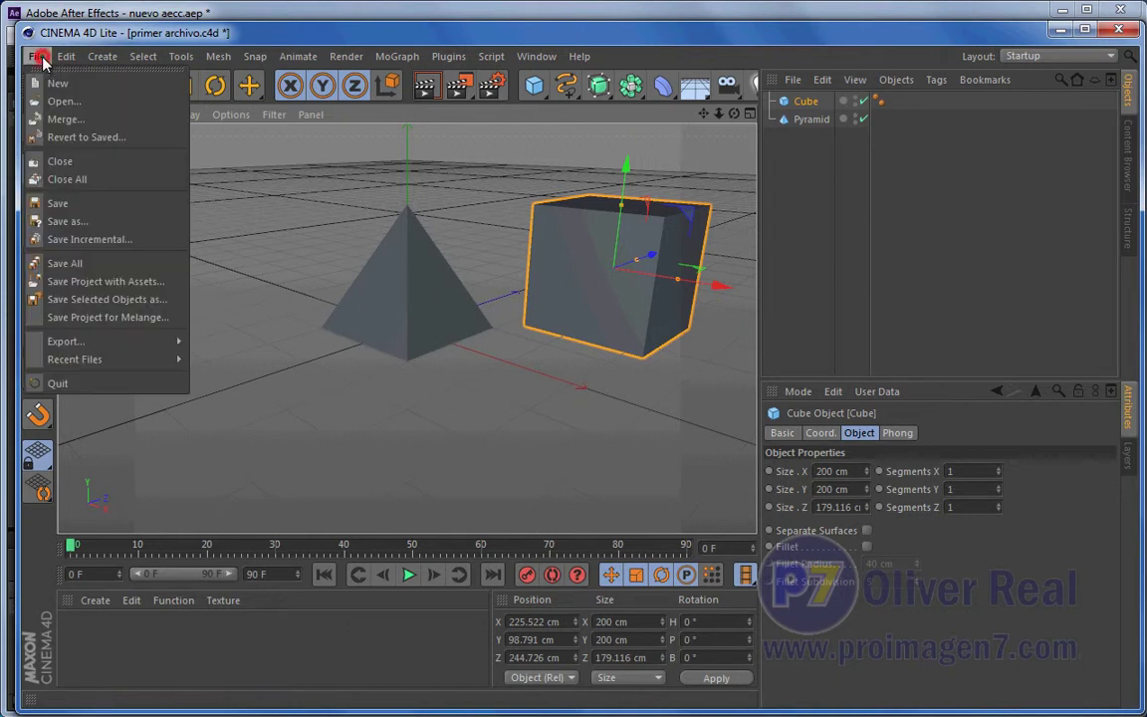
pyautogui.click(58, 204)
pyautogui.click(211, 12)
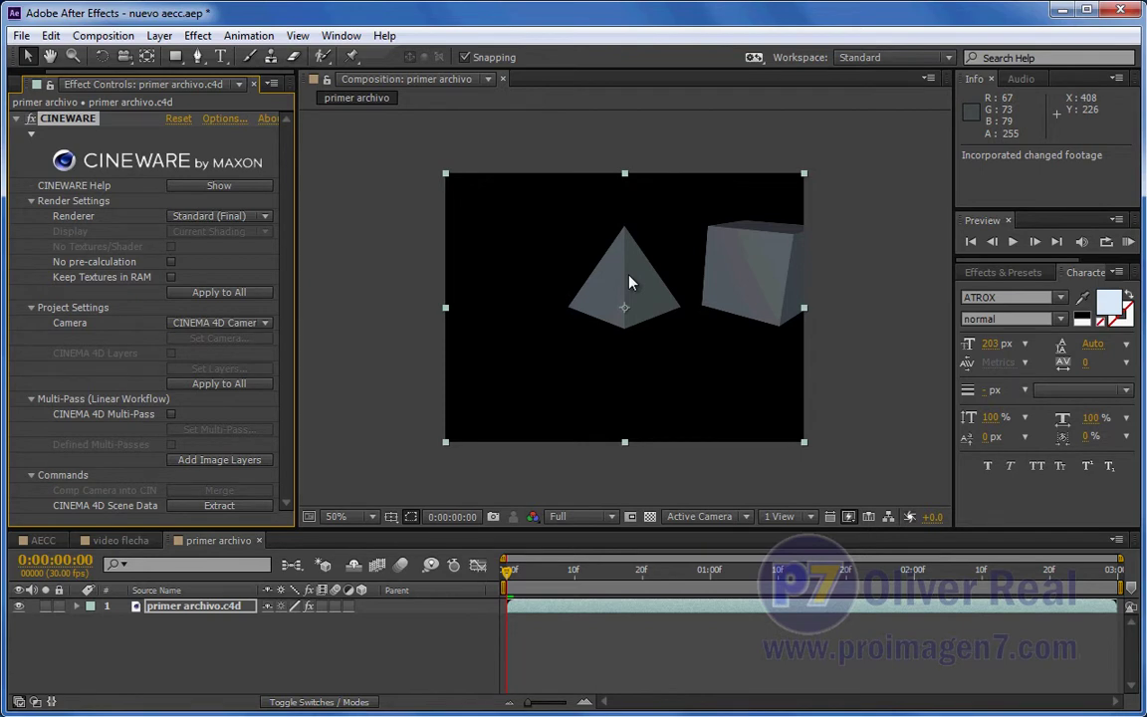
# Switch to the video flecha comp at its first frame and show the 3D Camera Tracker's track points
pyautogui.click(24, 85)
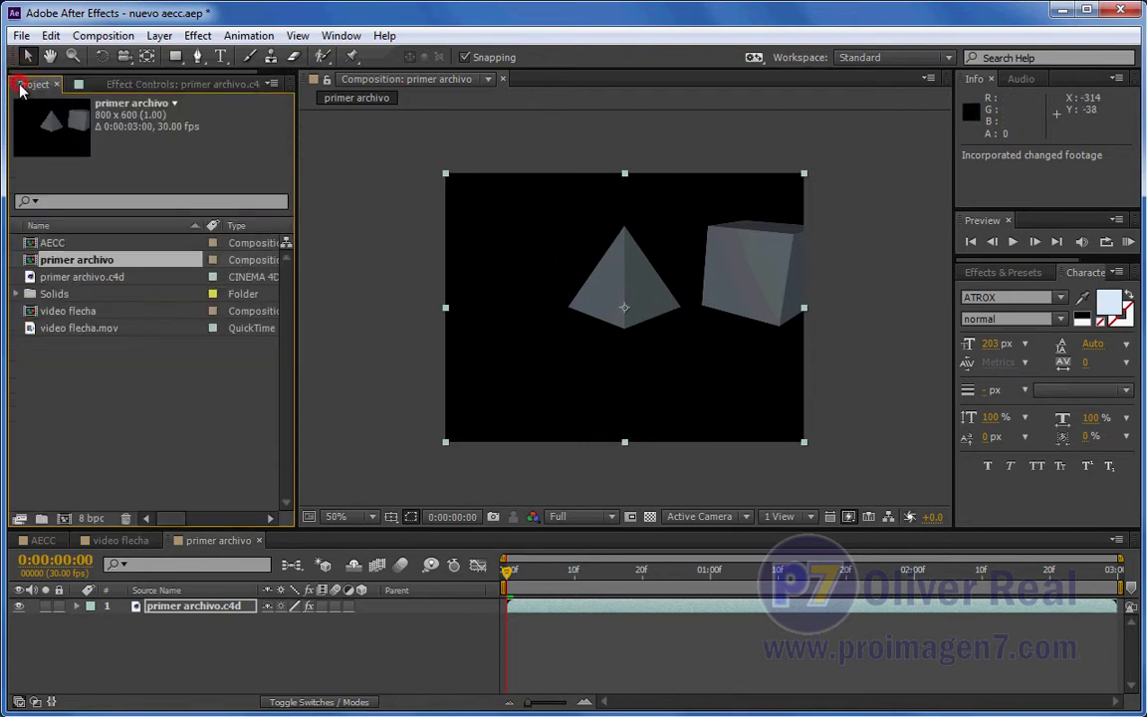
pyautogui.click(120, 540)
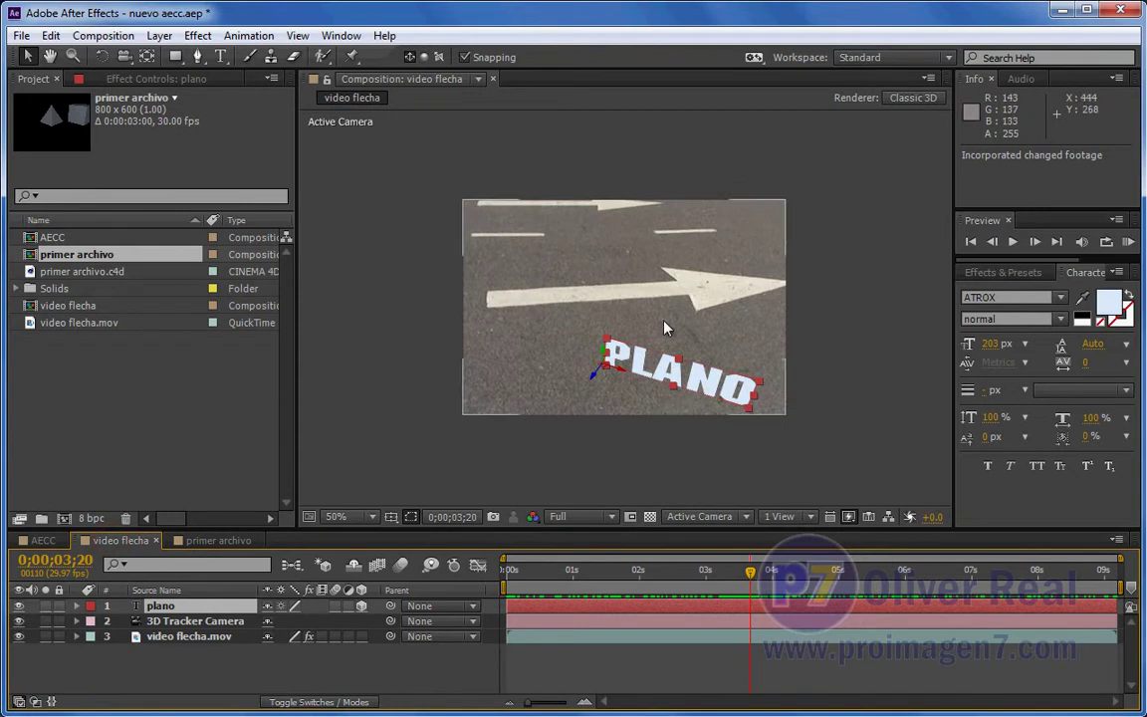
pyautogui.moveTo(505, 573)
pyautogui.mouseDown()
pyautogui.moveTo(816, 589)
pyautogui.moveTo(505, 582)
pyautogui.mouseUp()
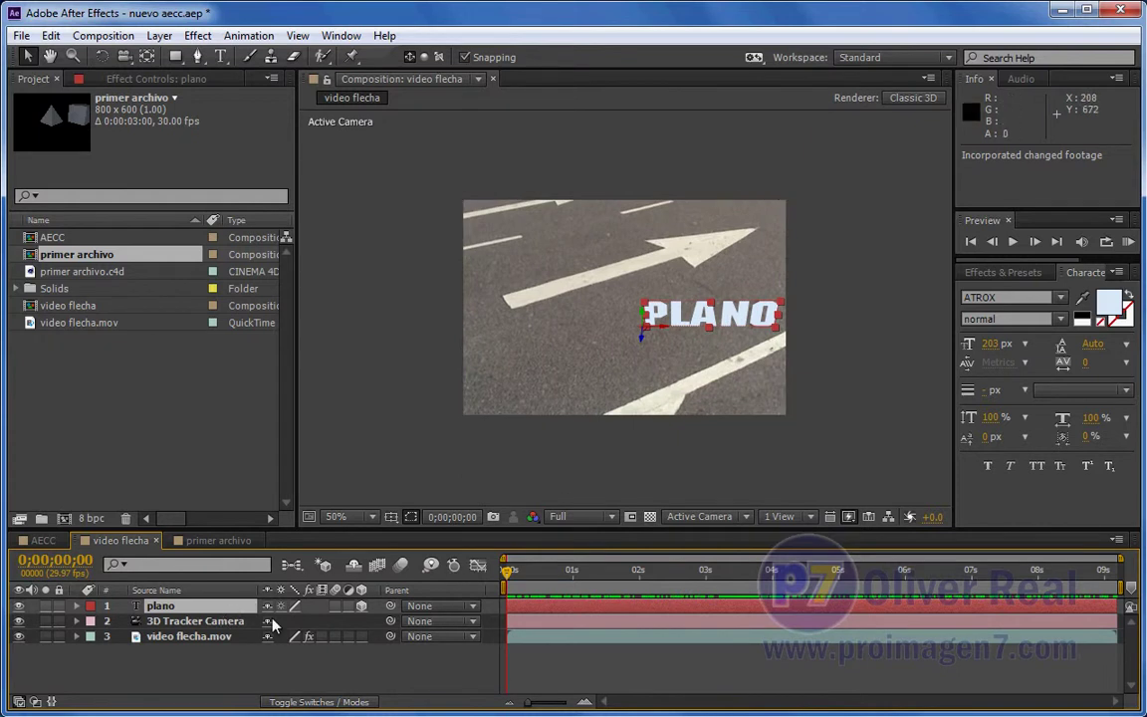
pyautogui.click(185, 636)
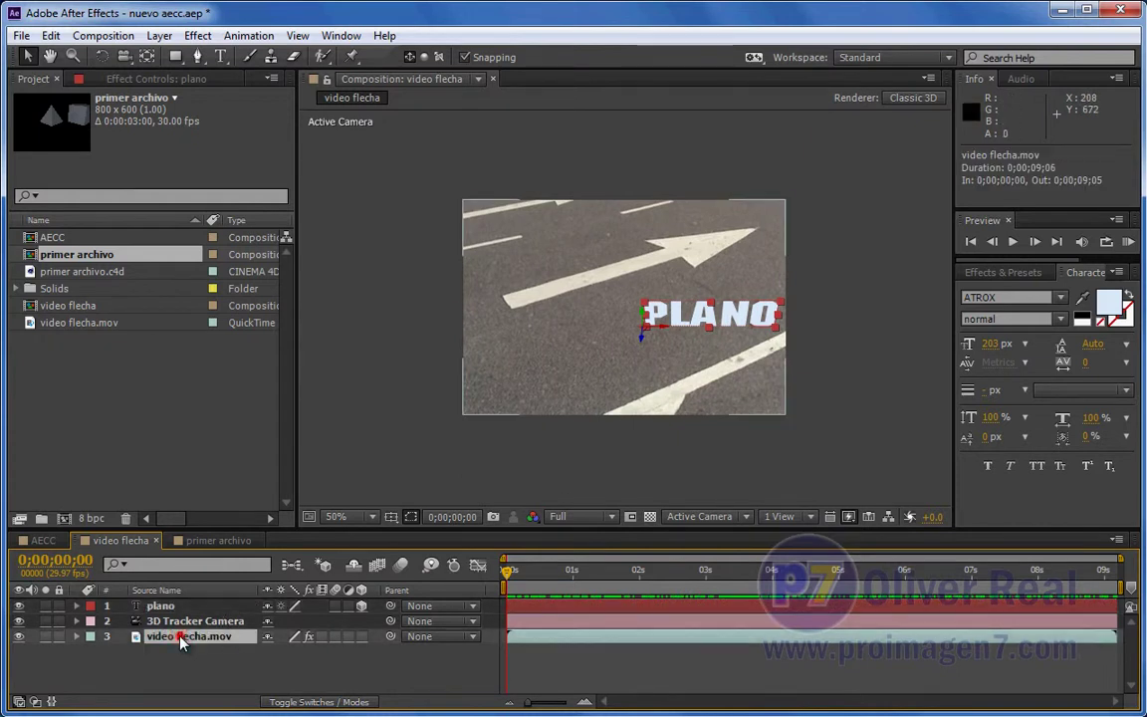
pyautogui.click(164, 83)
pyautogui.click(100, 117)
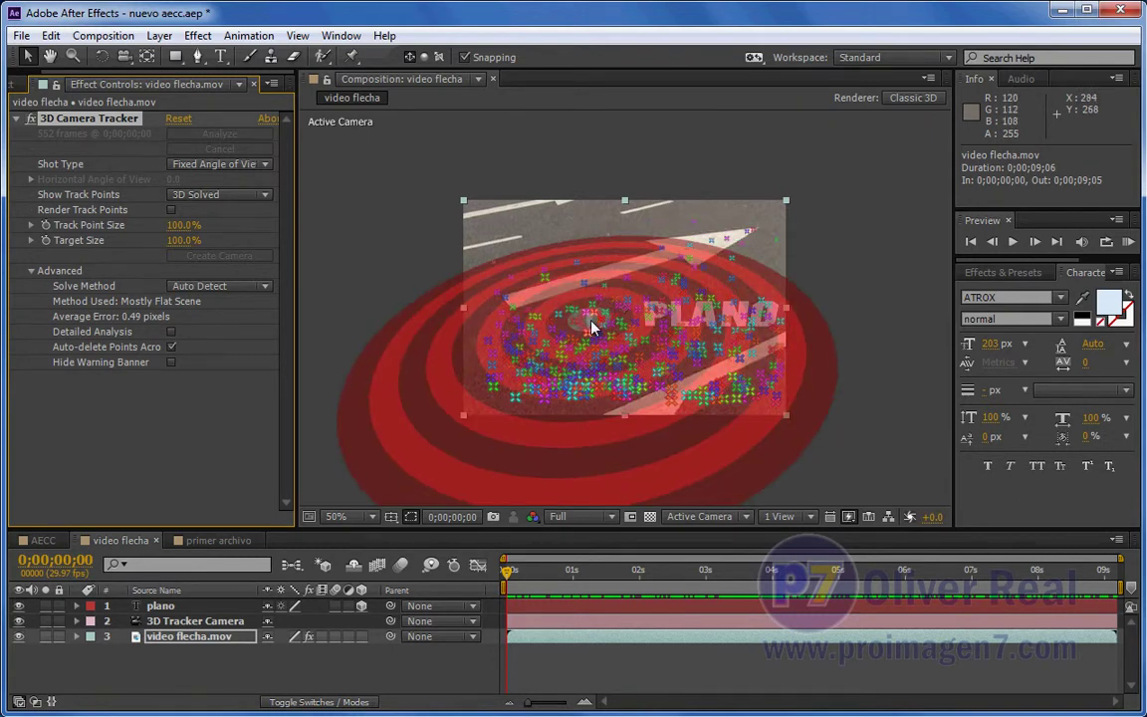
# Create a solid on the tracked road plane and scale Track Solid 1 to 23%
pyautogui.rightClick(592, 327)
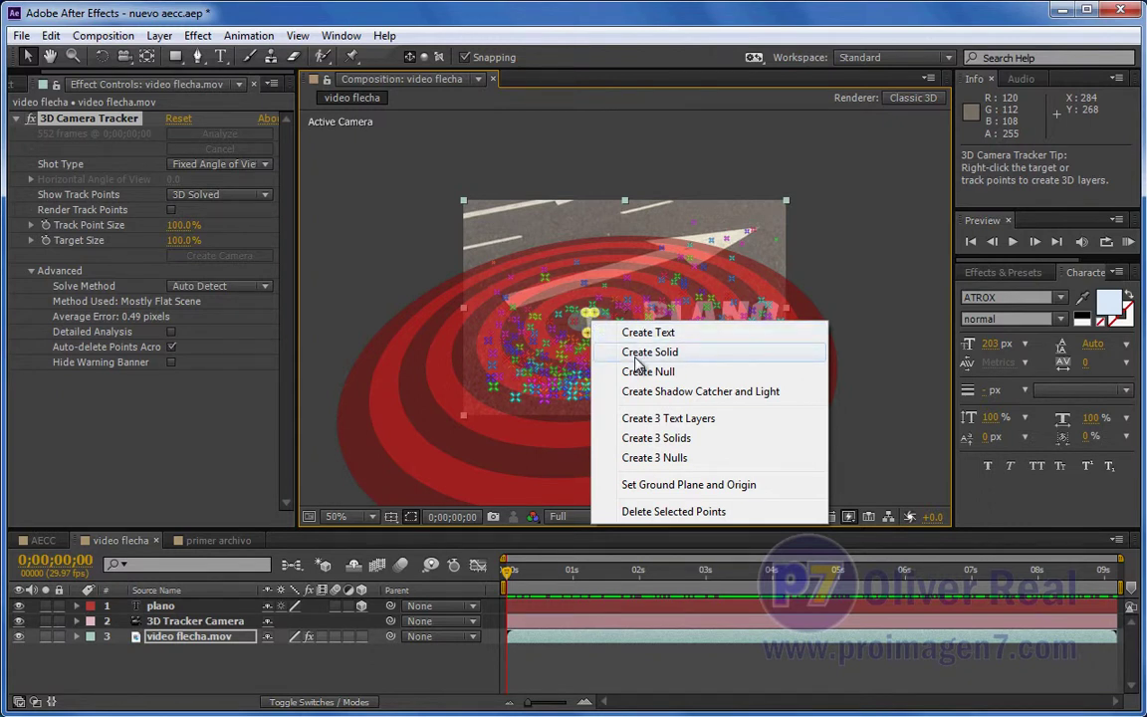
pyautogui.click(642, 351)
pyautogui.click(164, 607)
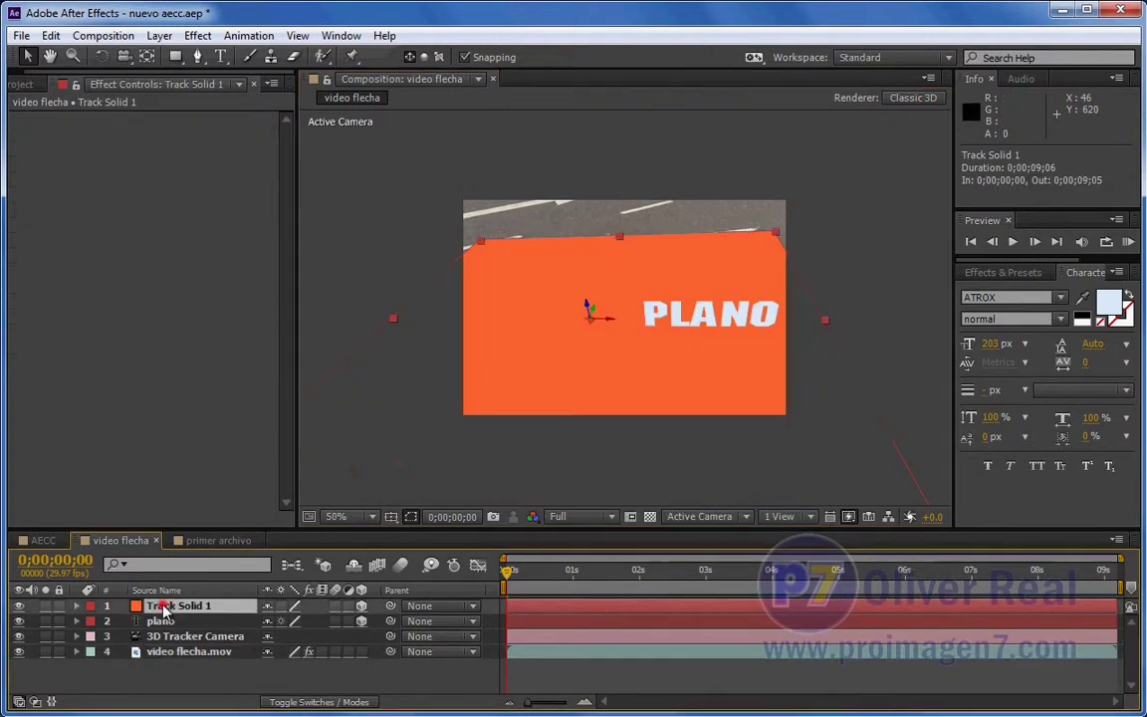
pyautogui.press('s')
pyautogui.moveTo(320, 621); pyautogui.dragTo(267, 638)
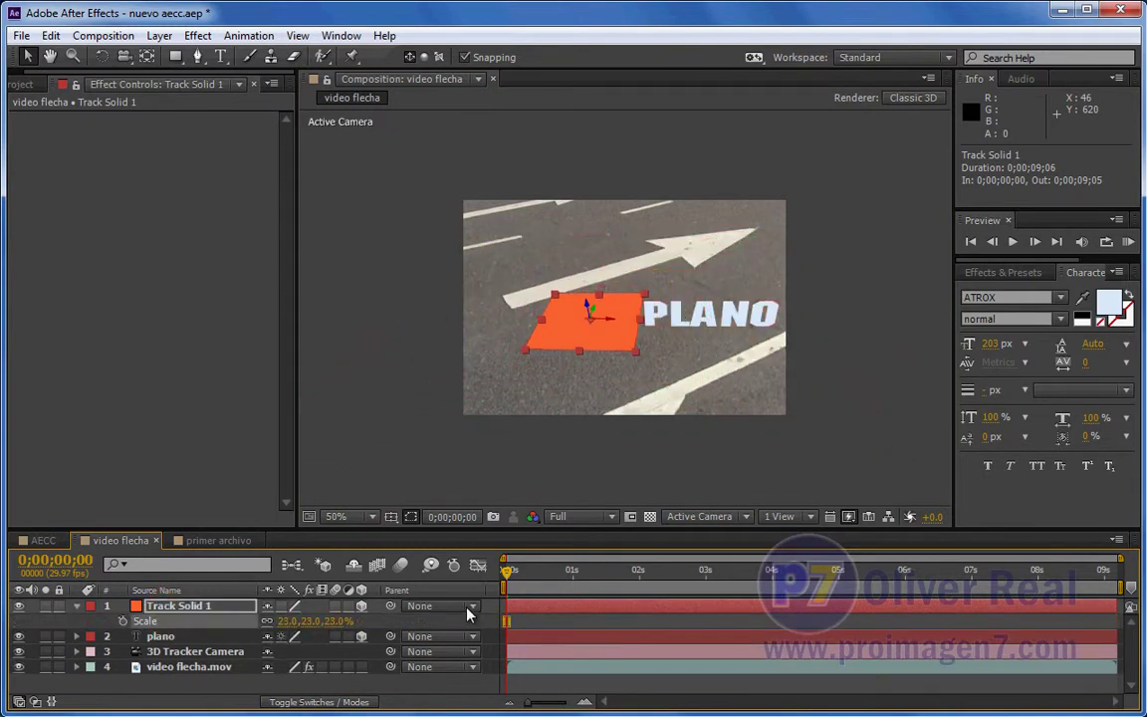
# Scrub the footage to check the tracked solid, then select video flecha in the Project panel
pyautogui.click(750, 571)
pyautogui.moveTo(770, 579); pyautogui.dragTo(379, 583)
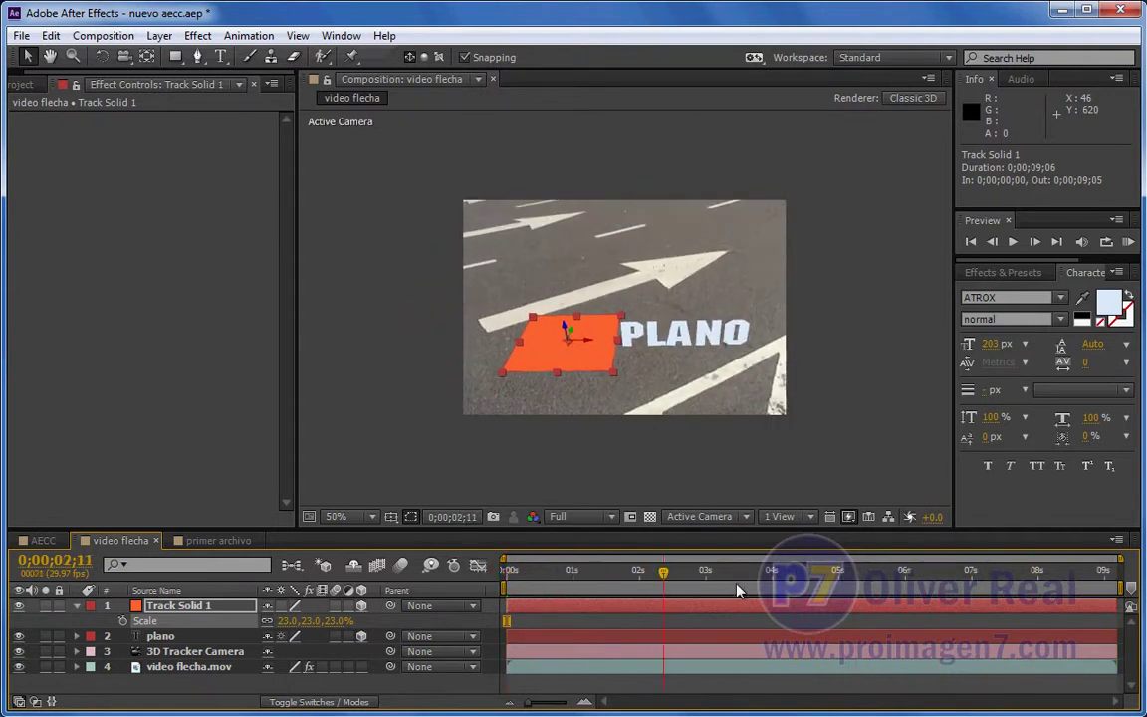
pyautogui.click(22, 83)
pyautogui.click(78, 311)
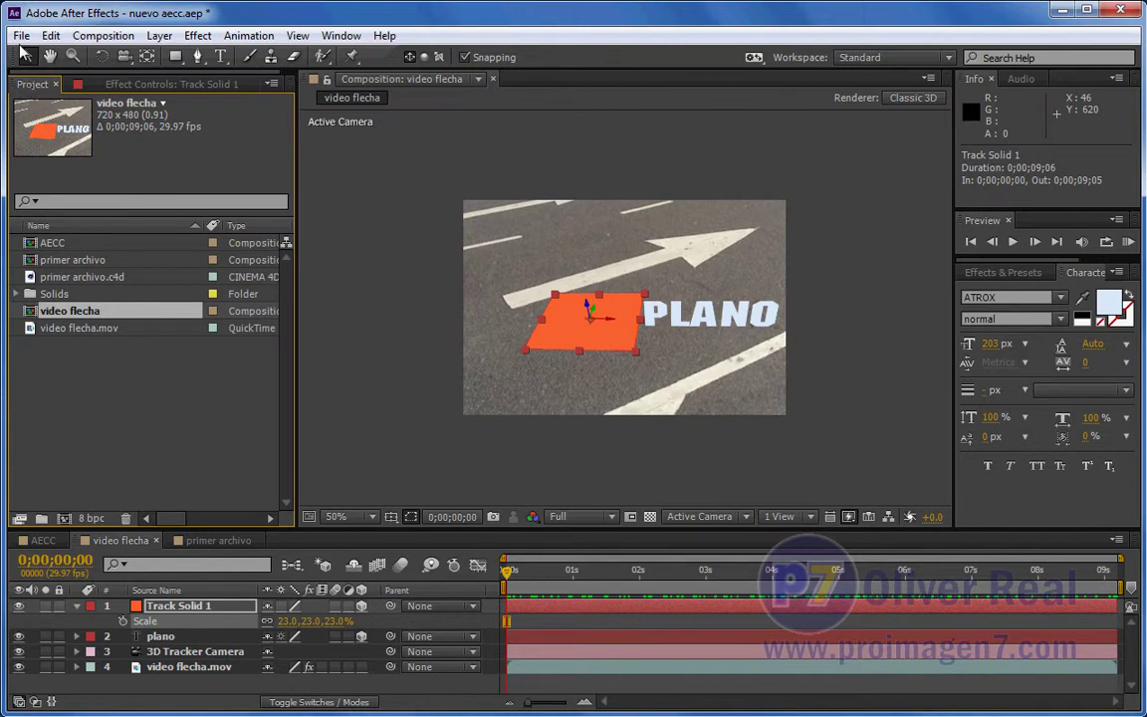
# Export video flecha with File > Export > MAXON CINEMA 4D Exporter as 'segundo archivo'
pyautogui.click(21, 36)
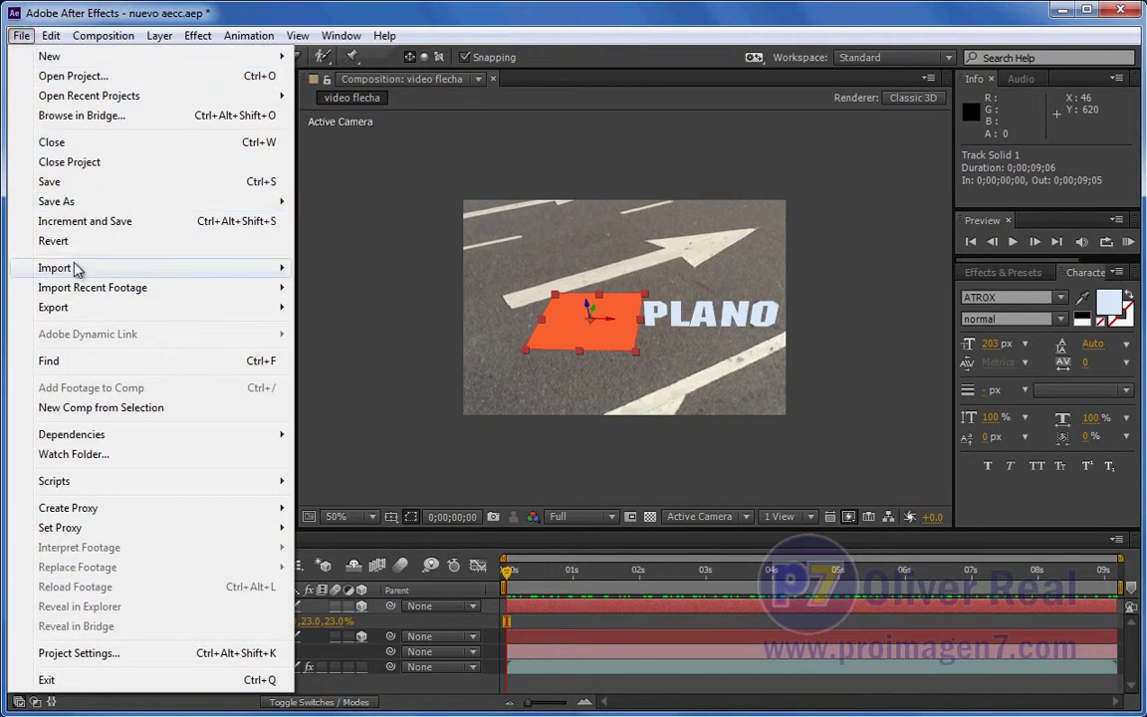
pyautogui.moveTo(119, 308)
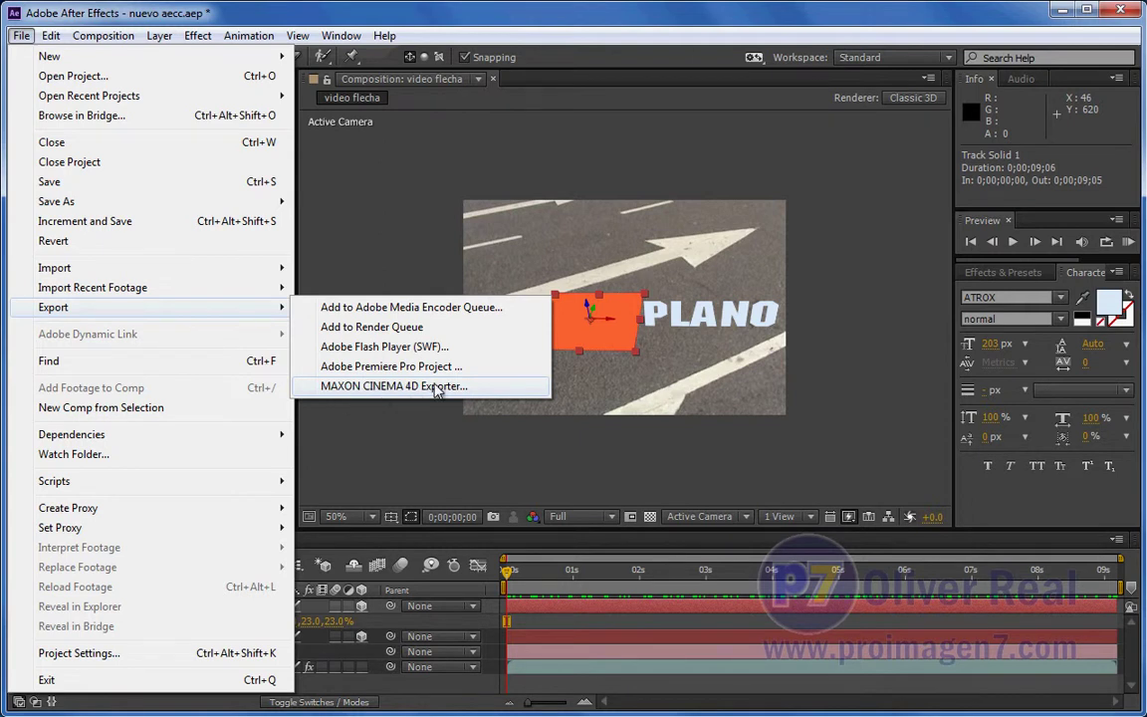
pyautogui.click(350, 394)
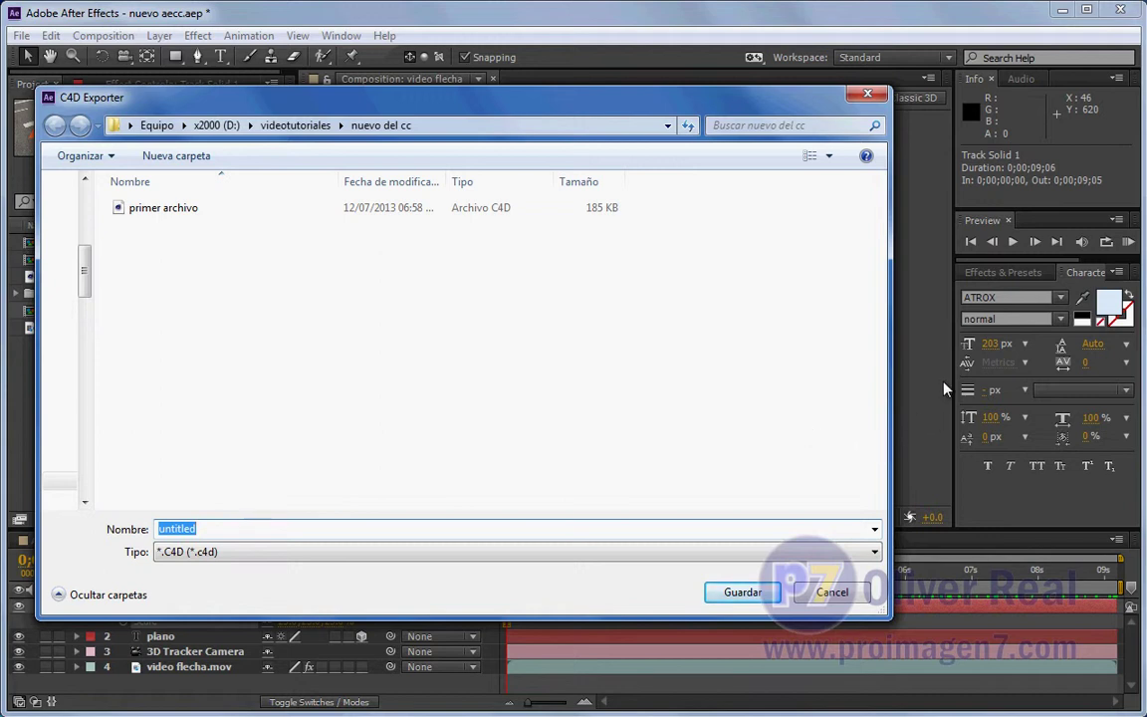
pyautogui.doubleClick(225, 525)
pyautogui.write('exportado')
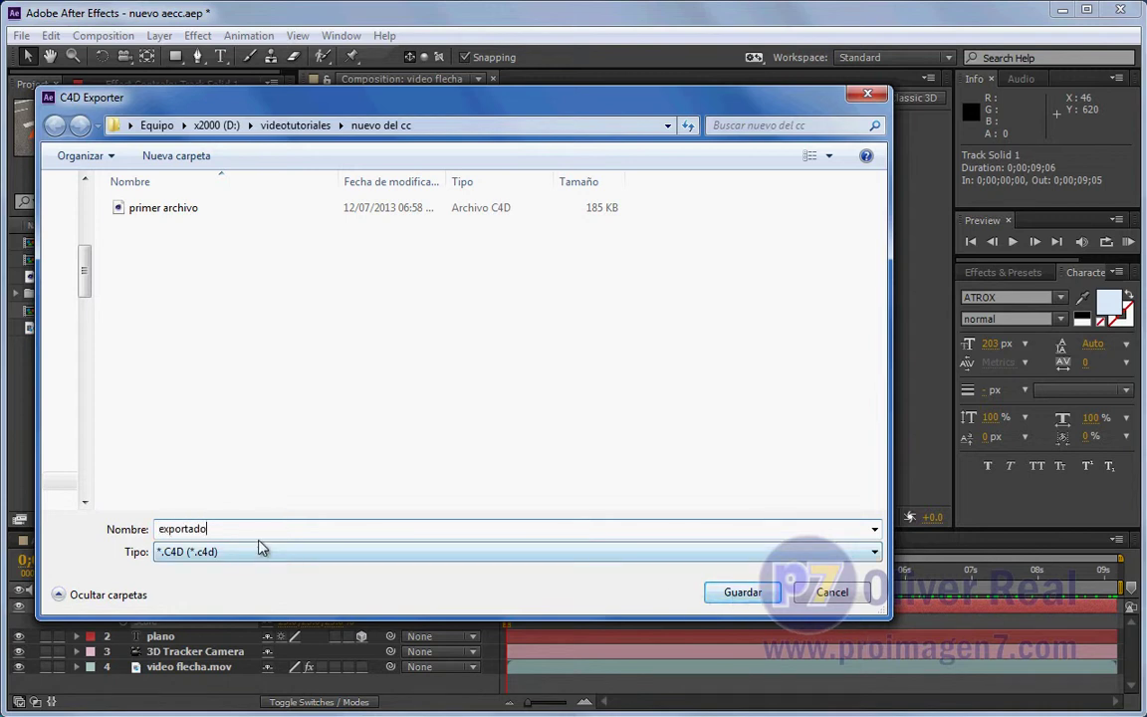
pyautogui.doubleClick(232, 527)
pyautogui.write('segundo archivo')
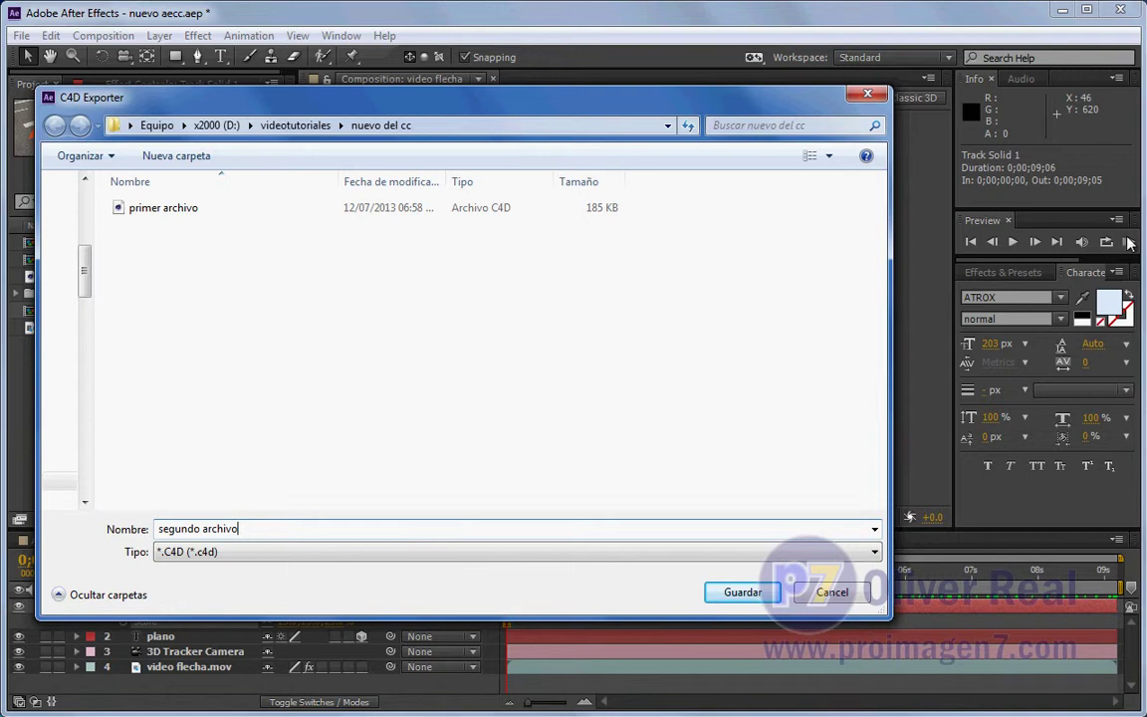
pyautogui.click(732, 595)
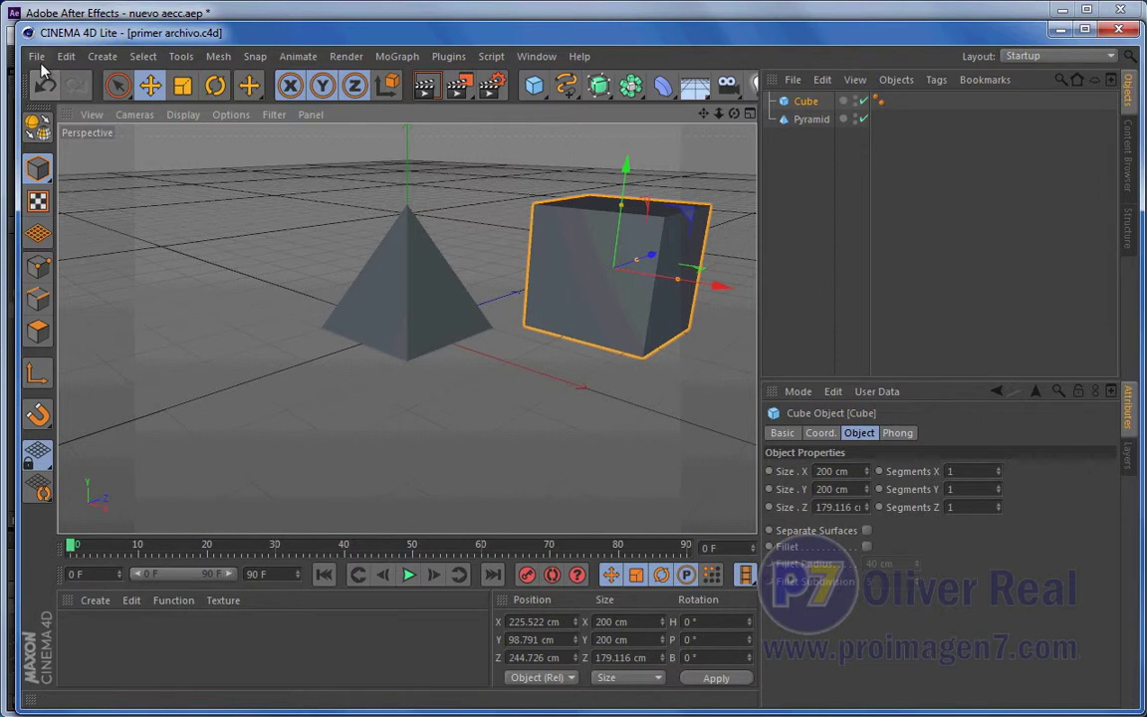
# Quit Cinema 4D Lite and clear the Project panel selection
pyautogui.click(37, 57)
pyautogui.click(54, 345)
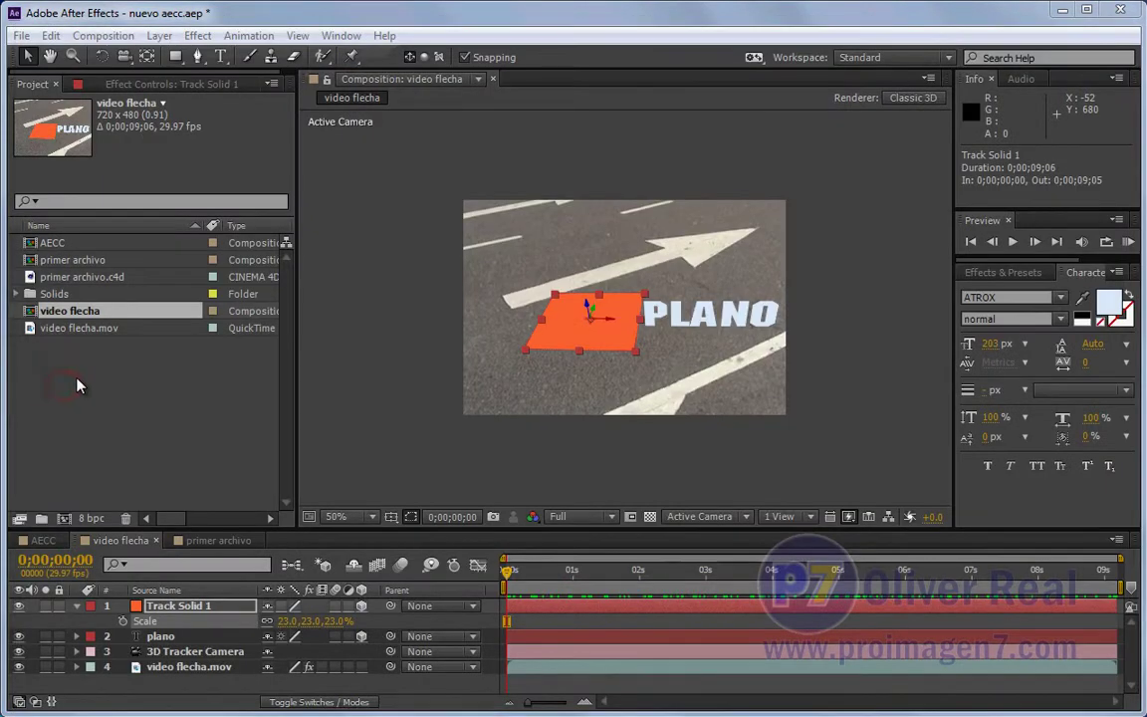
pyautogui.click(110, 396)
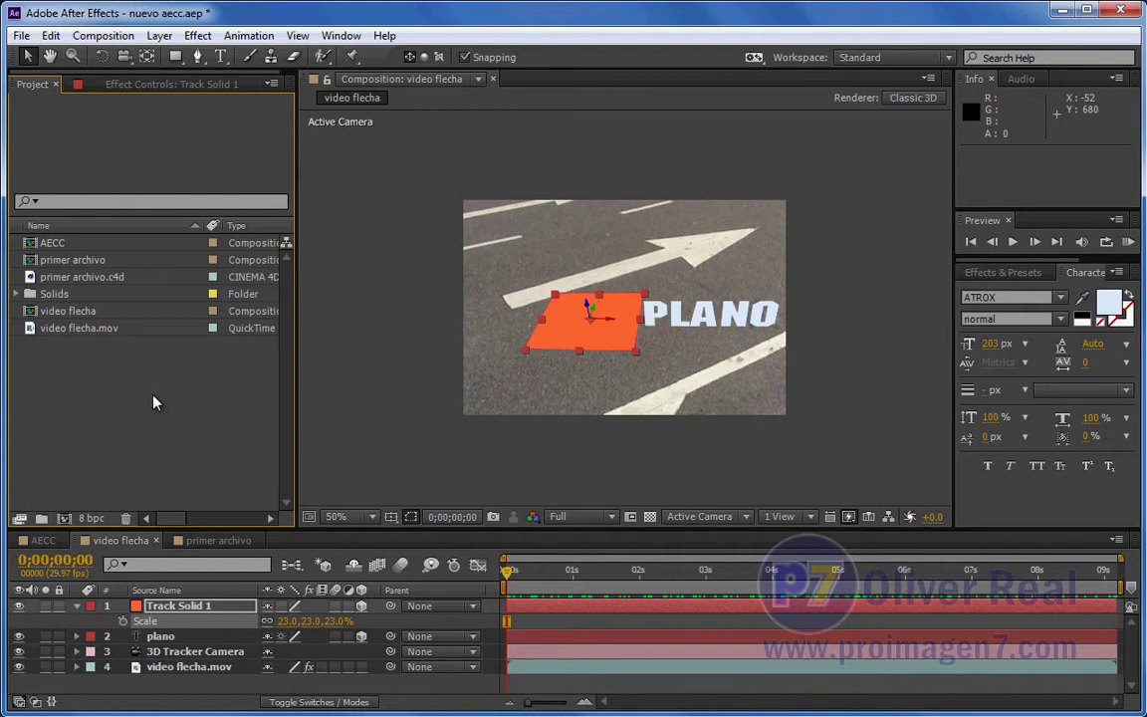
# Import segundo archivo.c4d into the project via Import > File
pyautogui.rightClick(153, 396)
pyautogui.moveTo(278, 488)
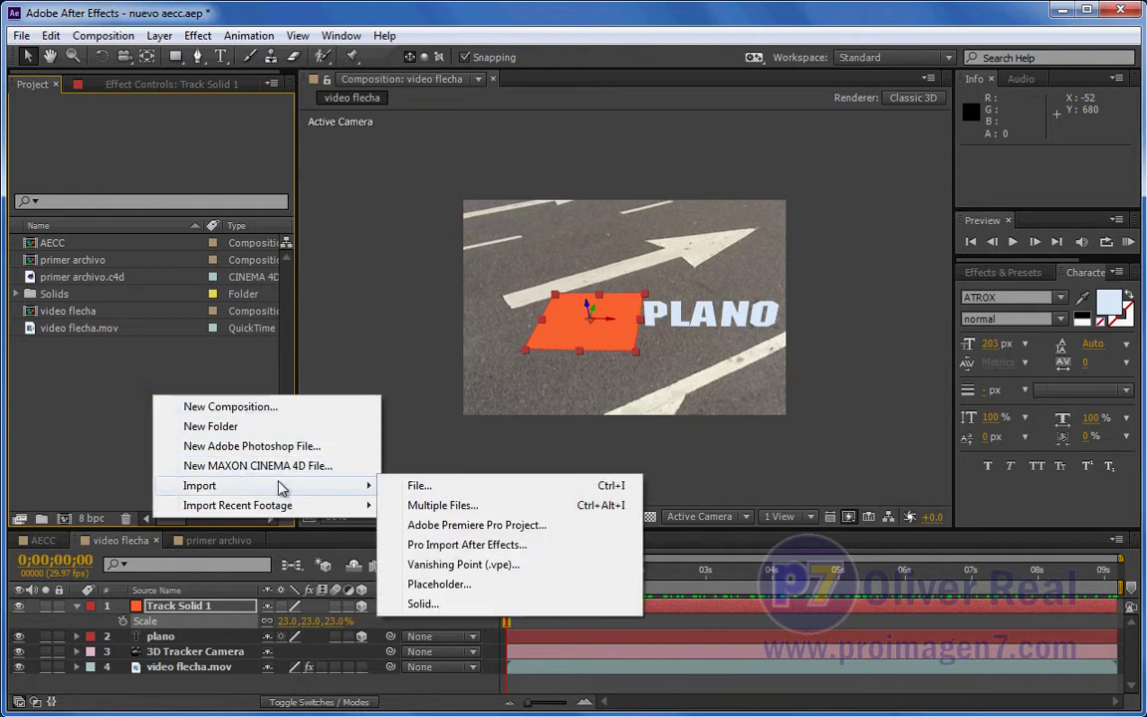
pyautogui.click(412, 486)
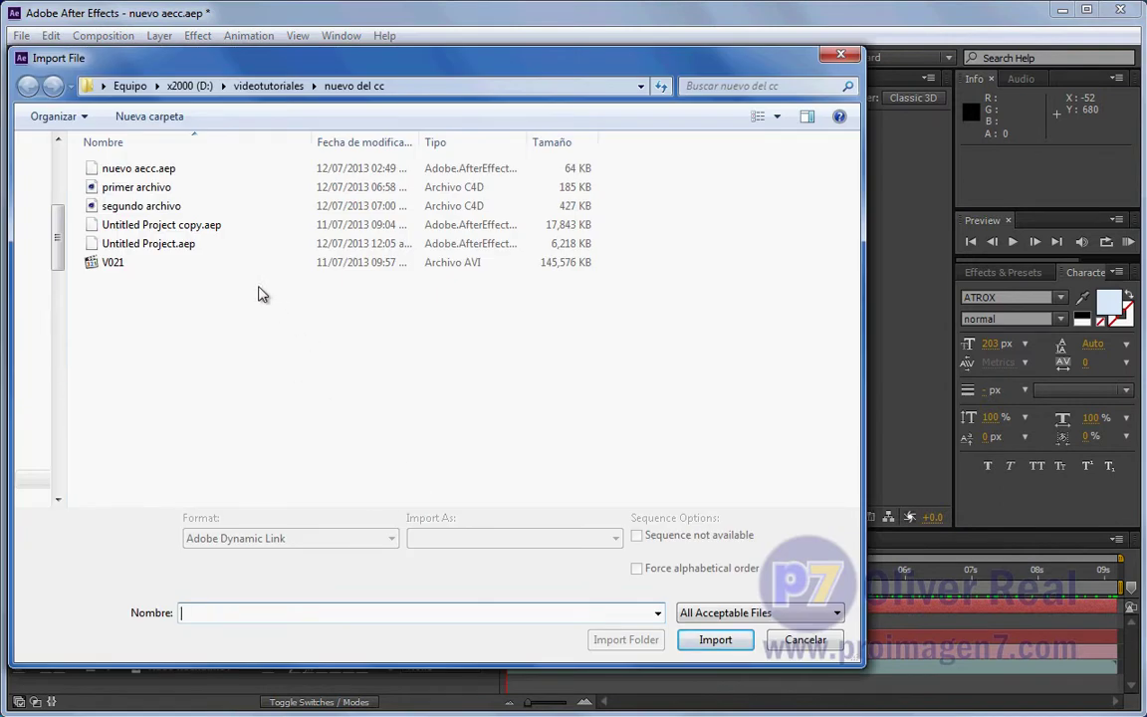
pyautogui.click(117, 208)
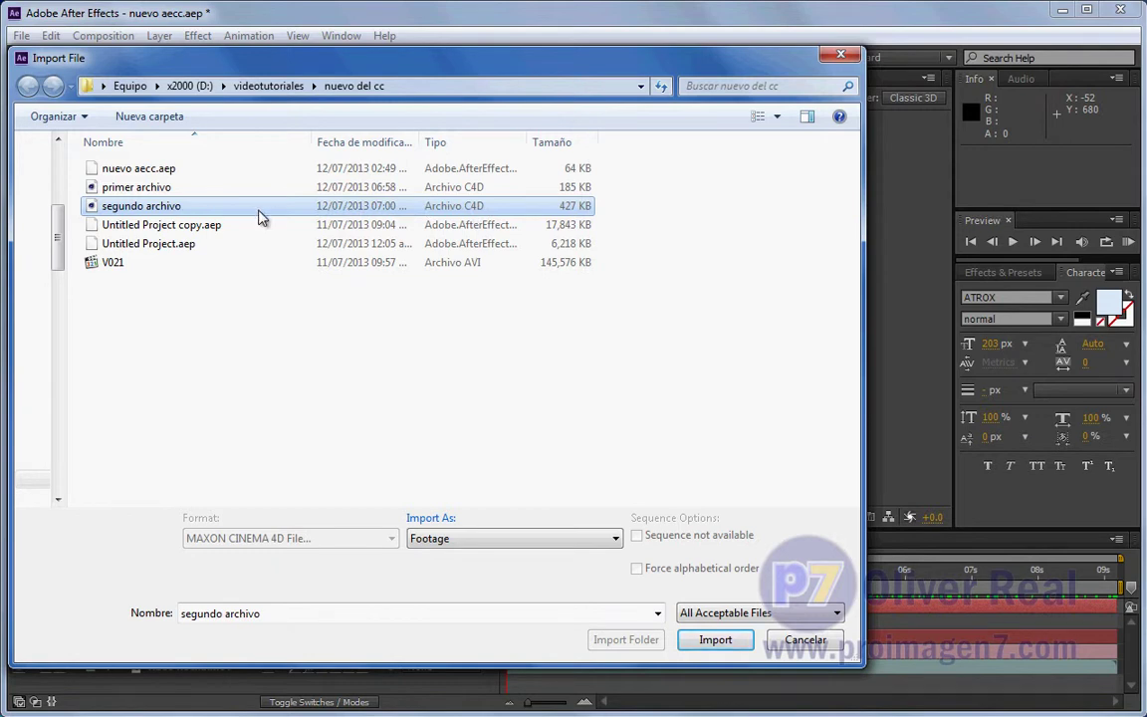
pyautogui.click(713, 640)
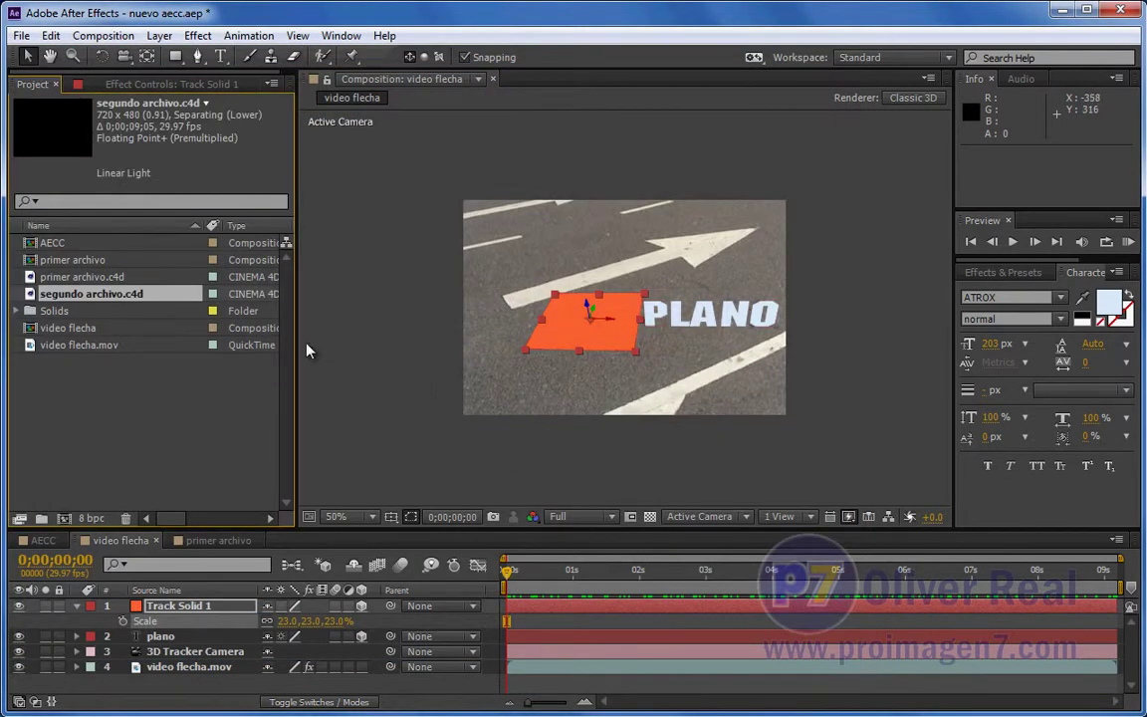
# Build a segundo archivo comp from the C4D file and scrub to 0;00;04;05 to preview the tracked plane
pyautogui.moveTo(64, 297); pyautogui.dragTo(60, 311)
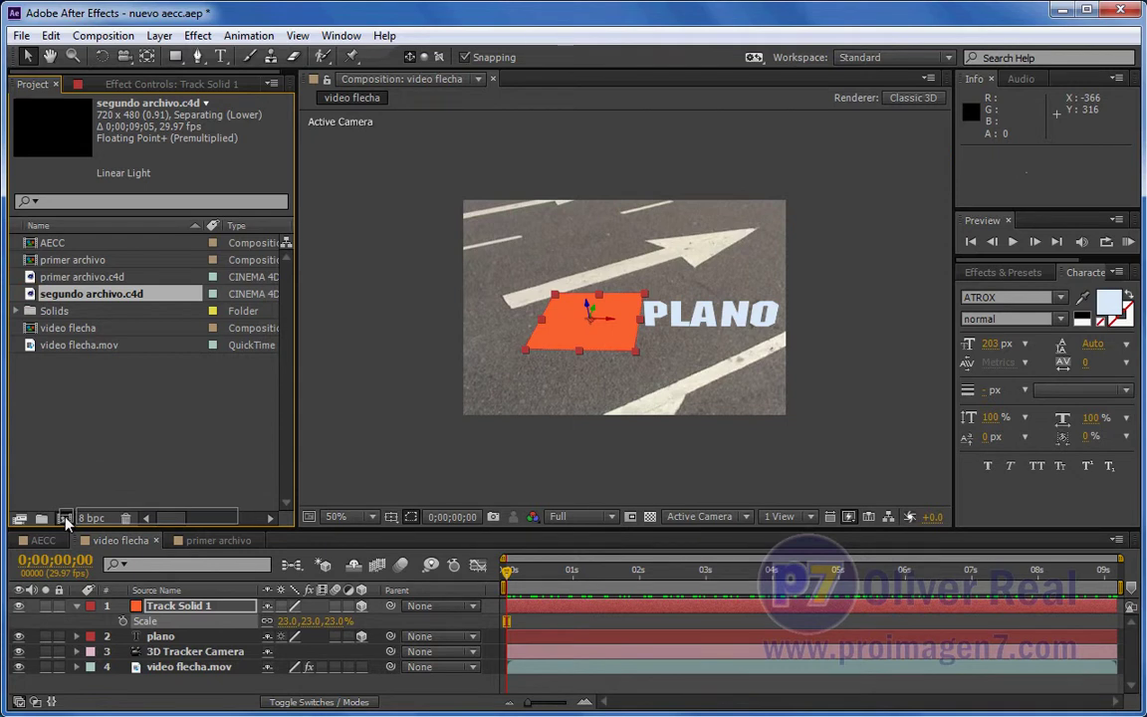
pyautogui.moveTo(30, 299); pyautogui.dragTo(66, 518)
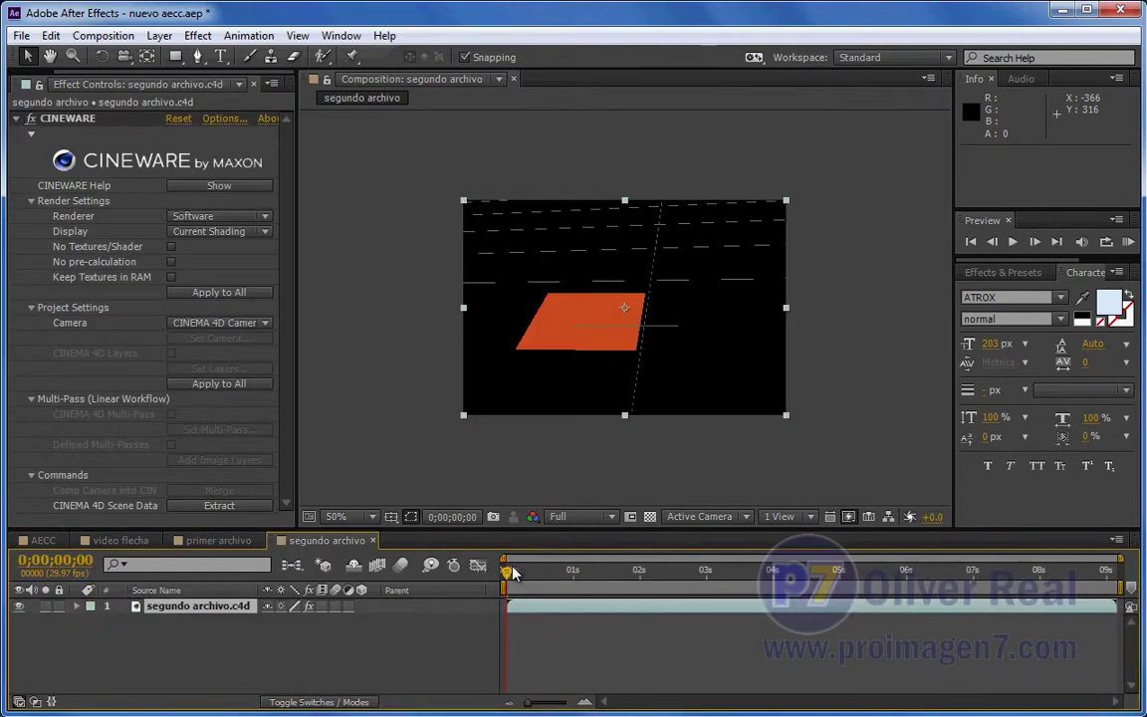
pyautogui.click(636, 571)
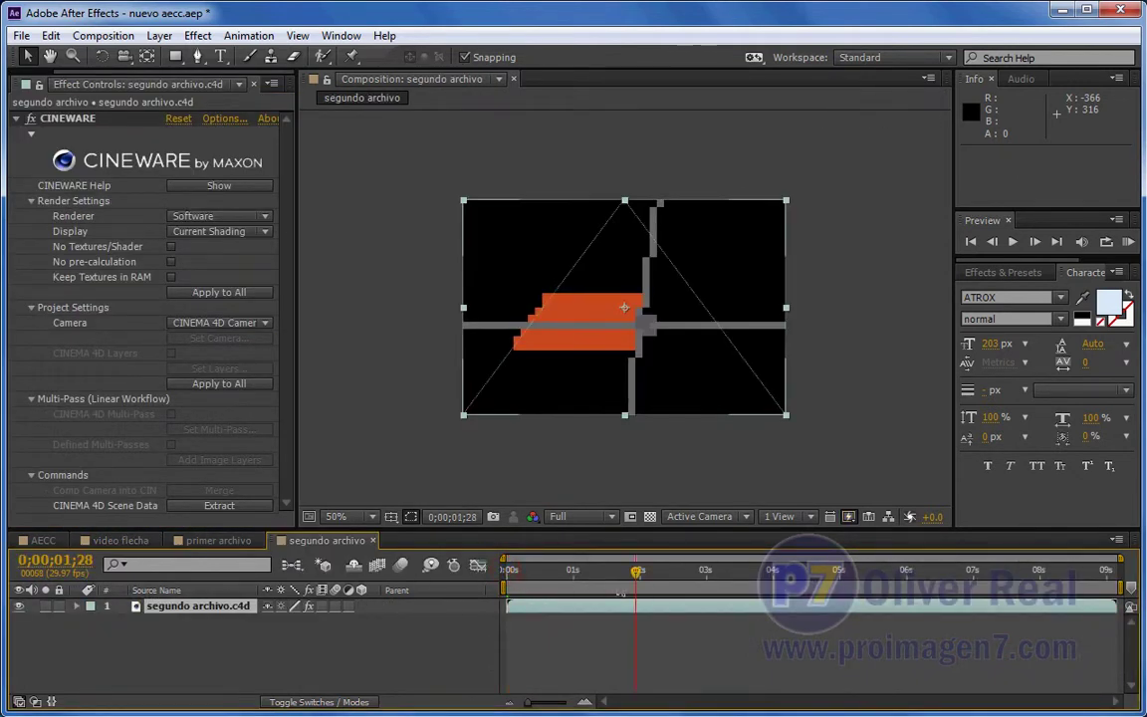
pyautogui.click(664, 571)
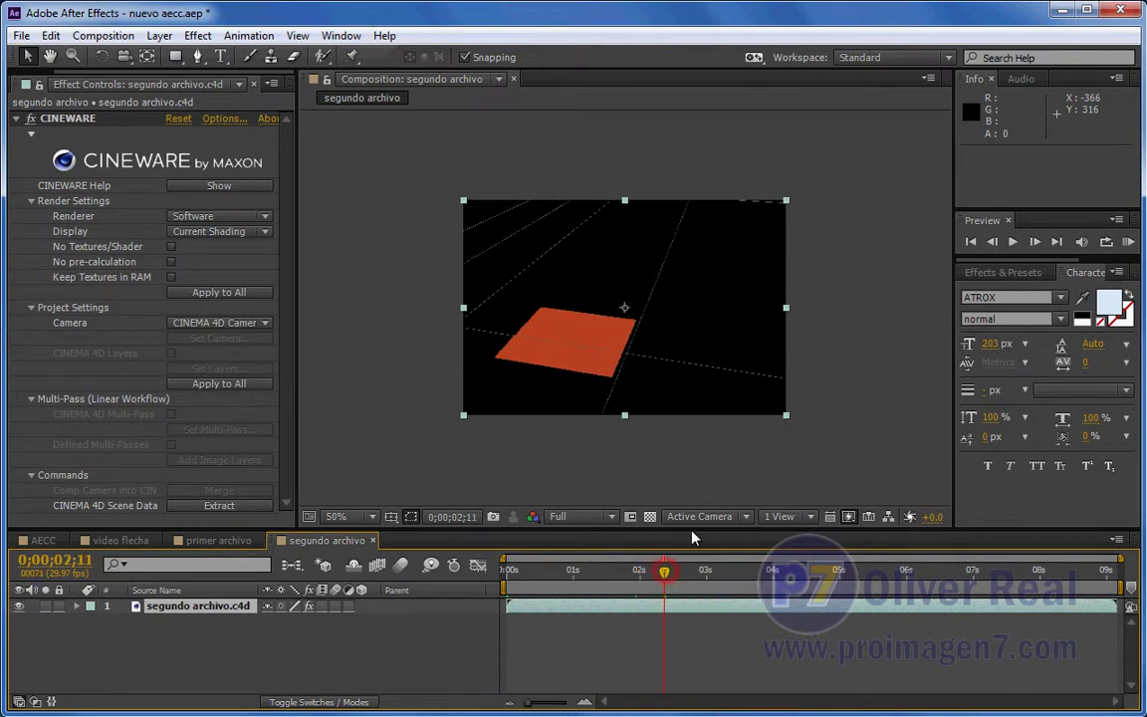
pyautogui.click(723, 571)
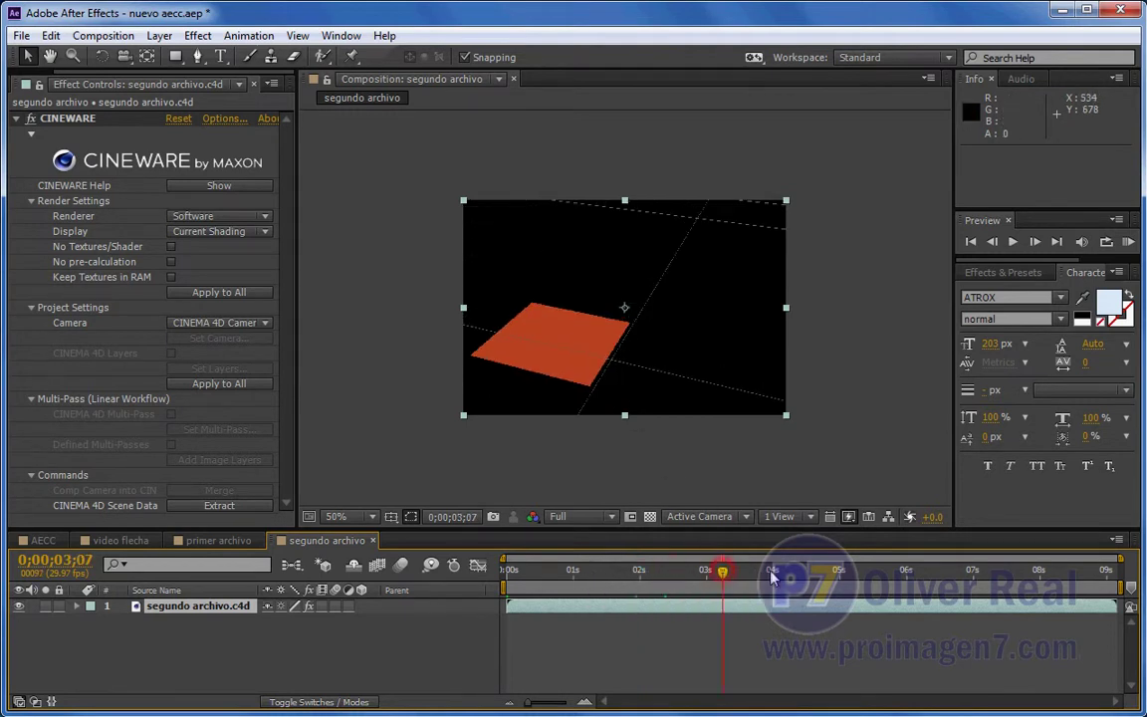
pyautogui.click(576, 571)
pyautogui.click(525, 571)
pyautogui.click(641, 571)
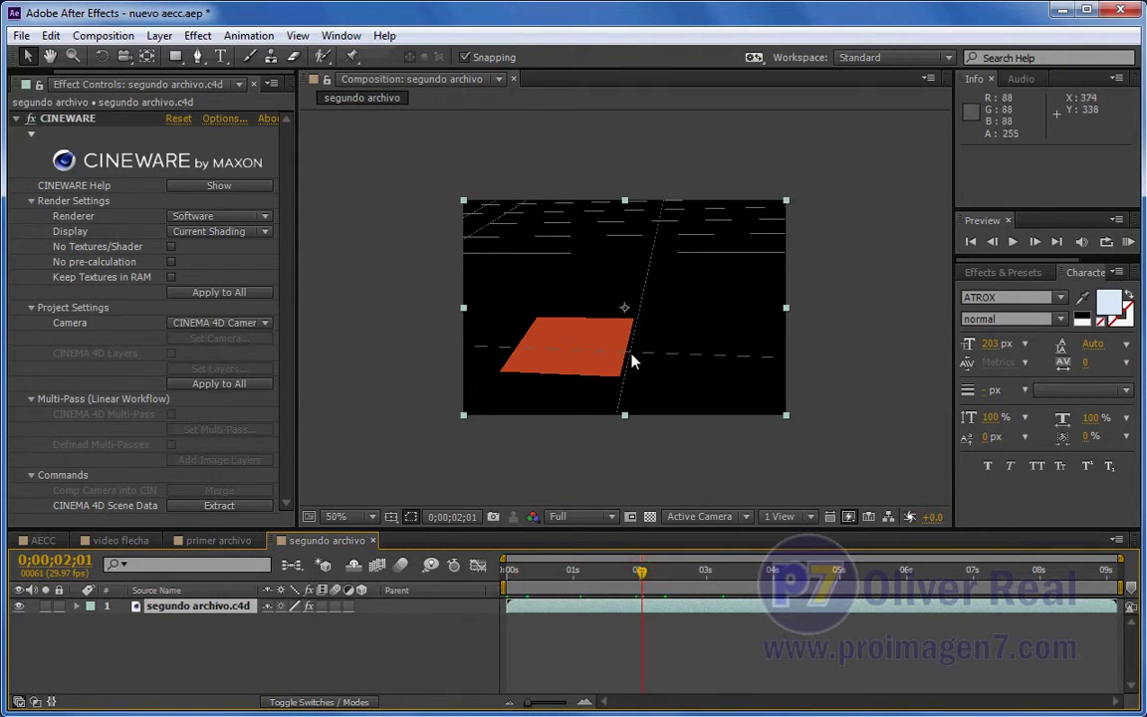
pyautogui.moveTo(671, 570)
pyautogui.mouseDown()
pyautogui.moveTo(1008, 575)
pyautogui.moveTo(542, 572)
pyautogui.mouseUp()
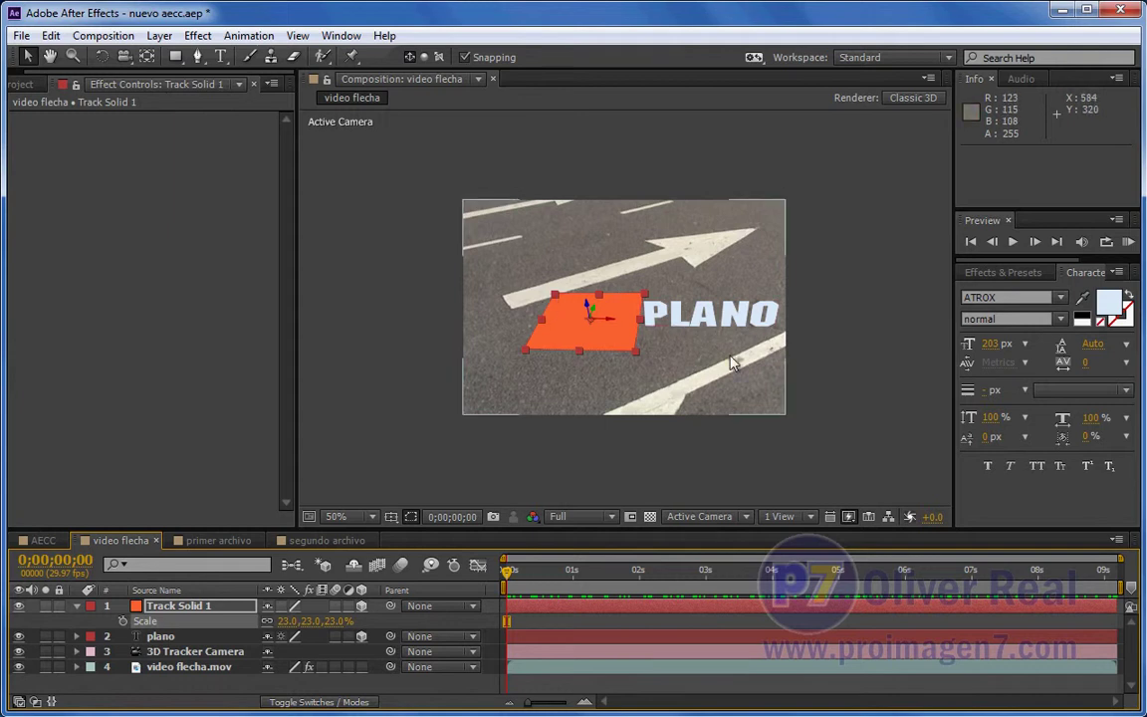
# Set the segundo archivo Cineware layer's renderer to Standard (Final)
pyautogui.click(338, 540)
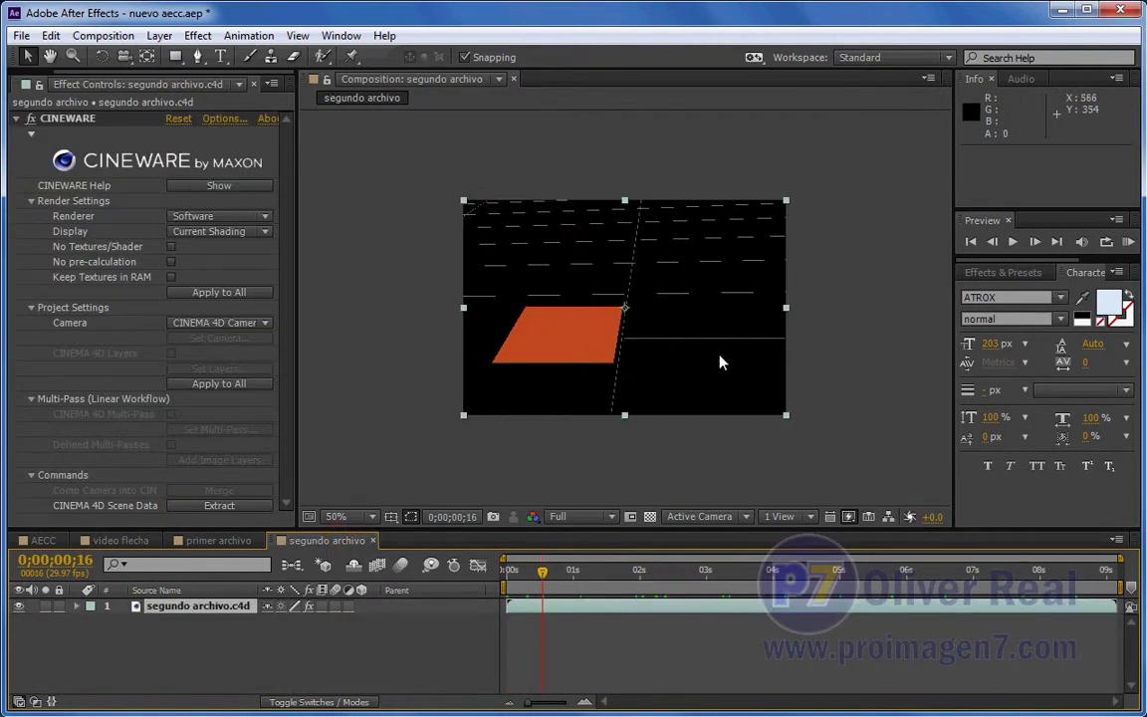
pyautogui.click(262, 216)
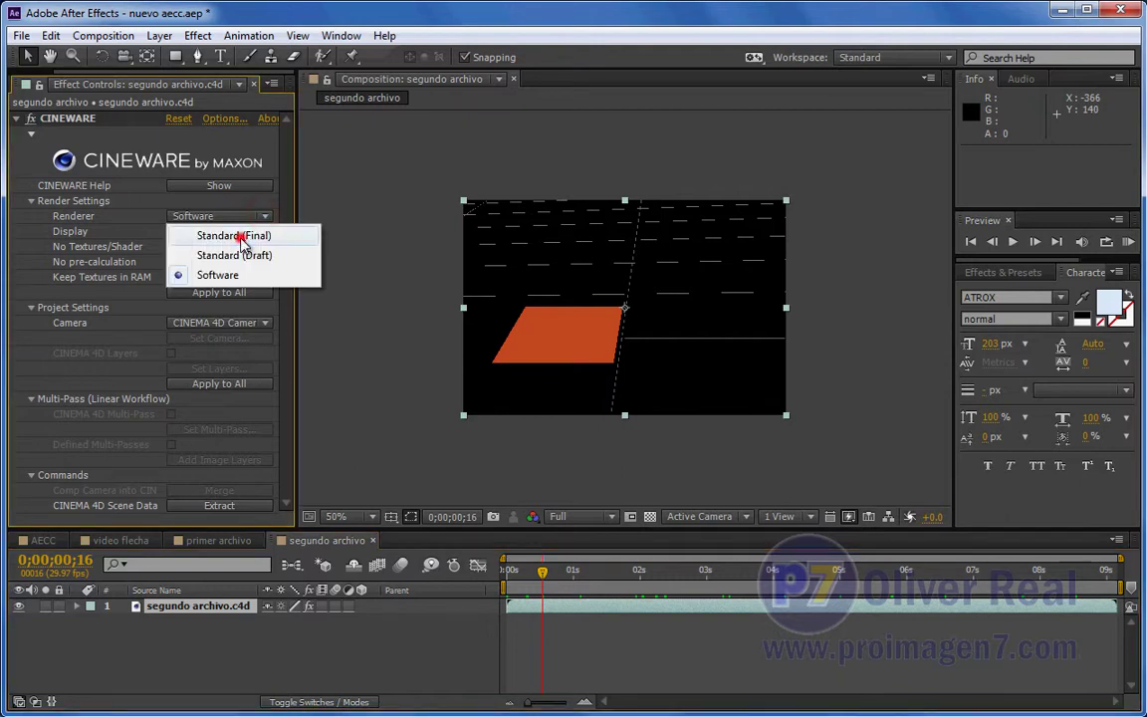
pyautogui.click(241, 236)
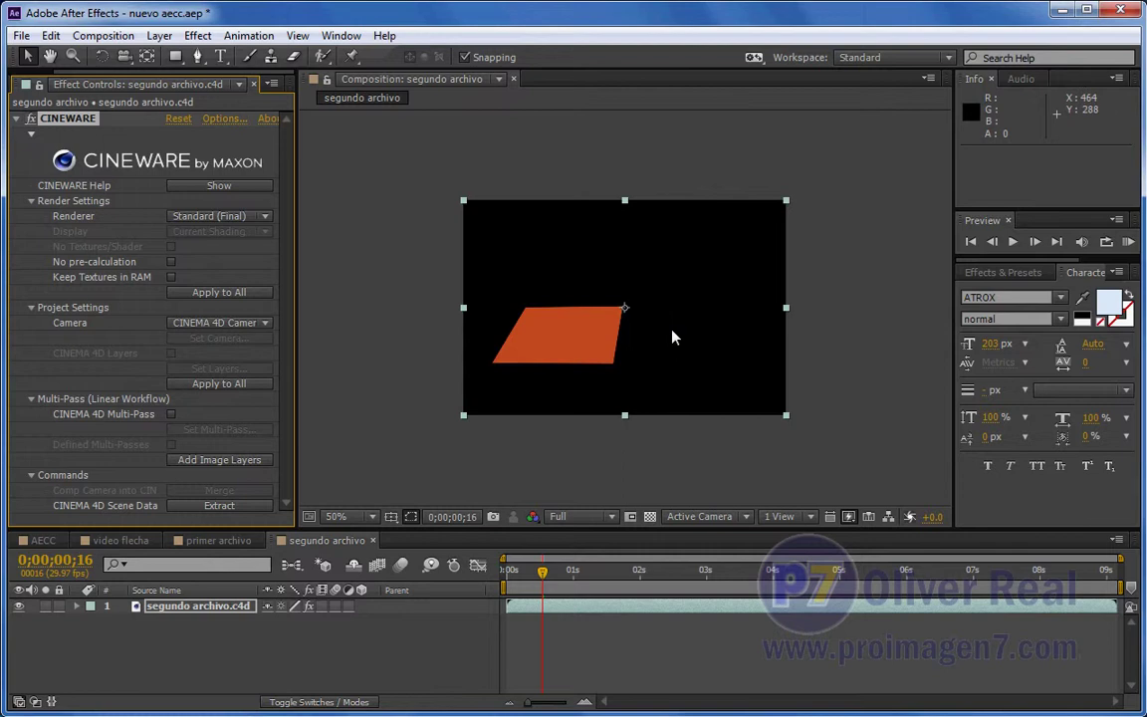
# Open segundo archivo.c4d in Cinema 4D with Edit > Edit Original
pyautogui.click(41, 79)
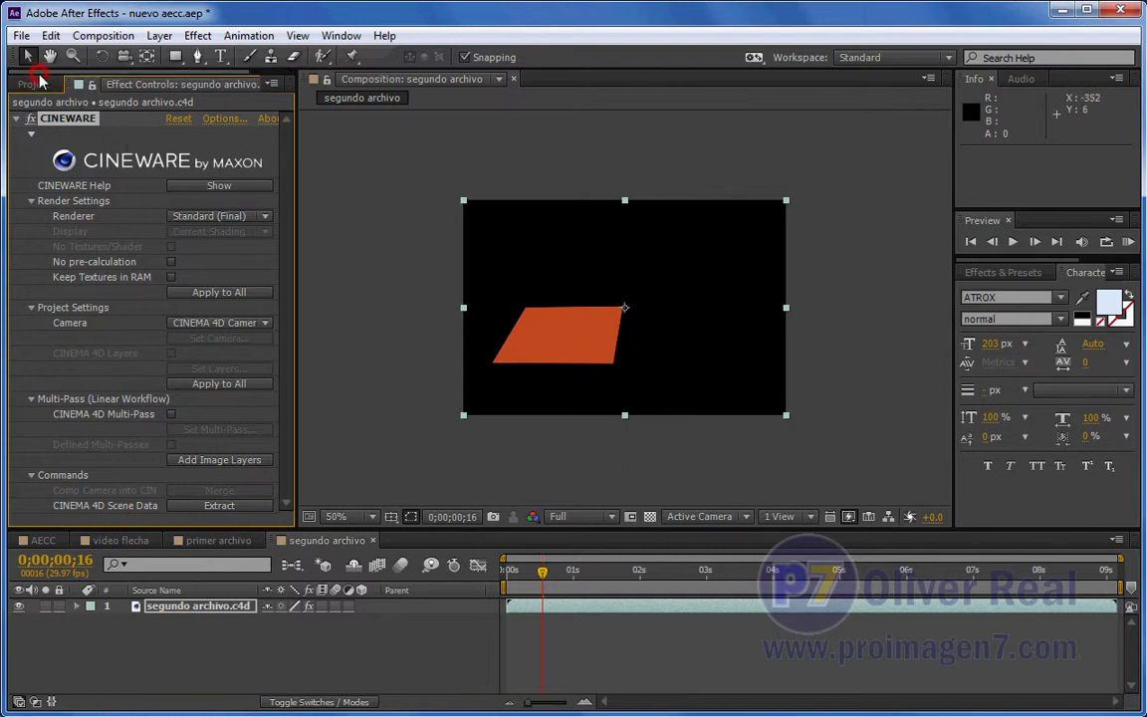
pyautogui.click(70, 433)
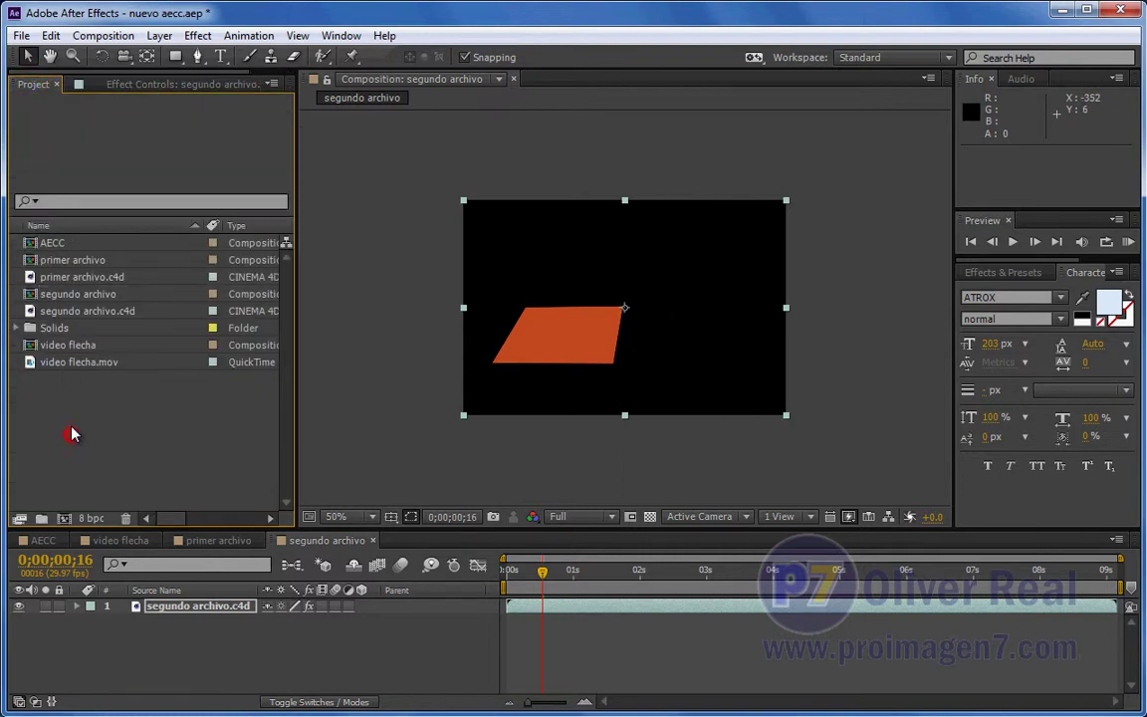
pyautogui.click(72, 312)
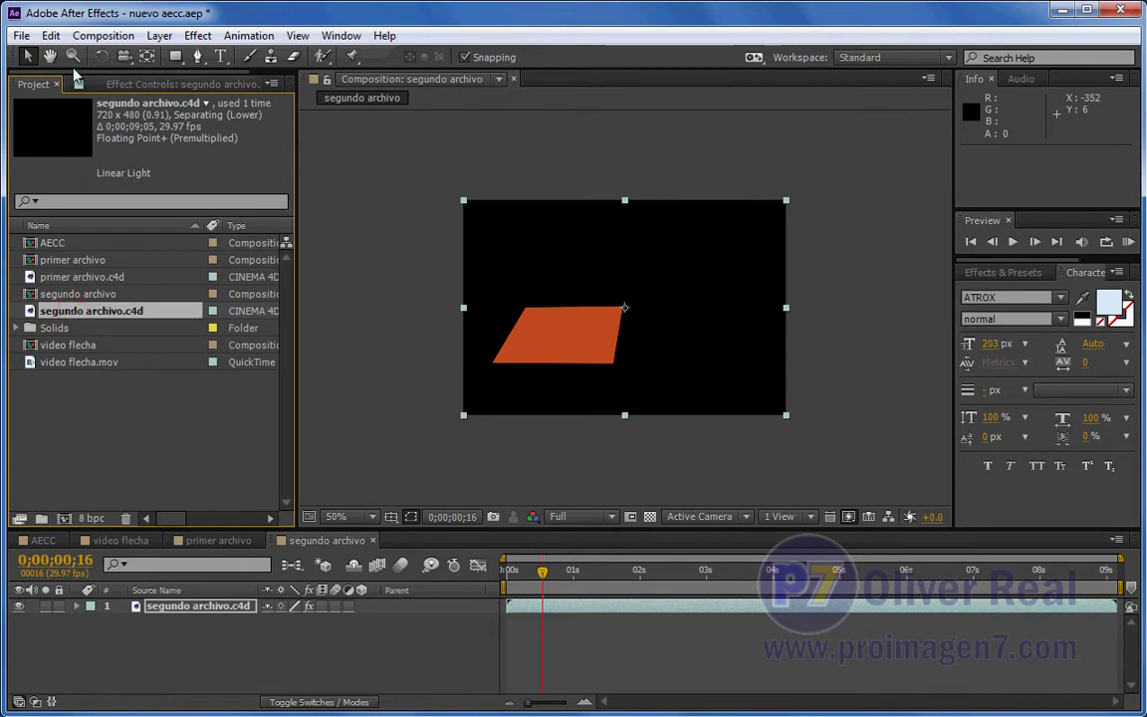
pyautogui.click(52, 36)
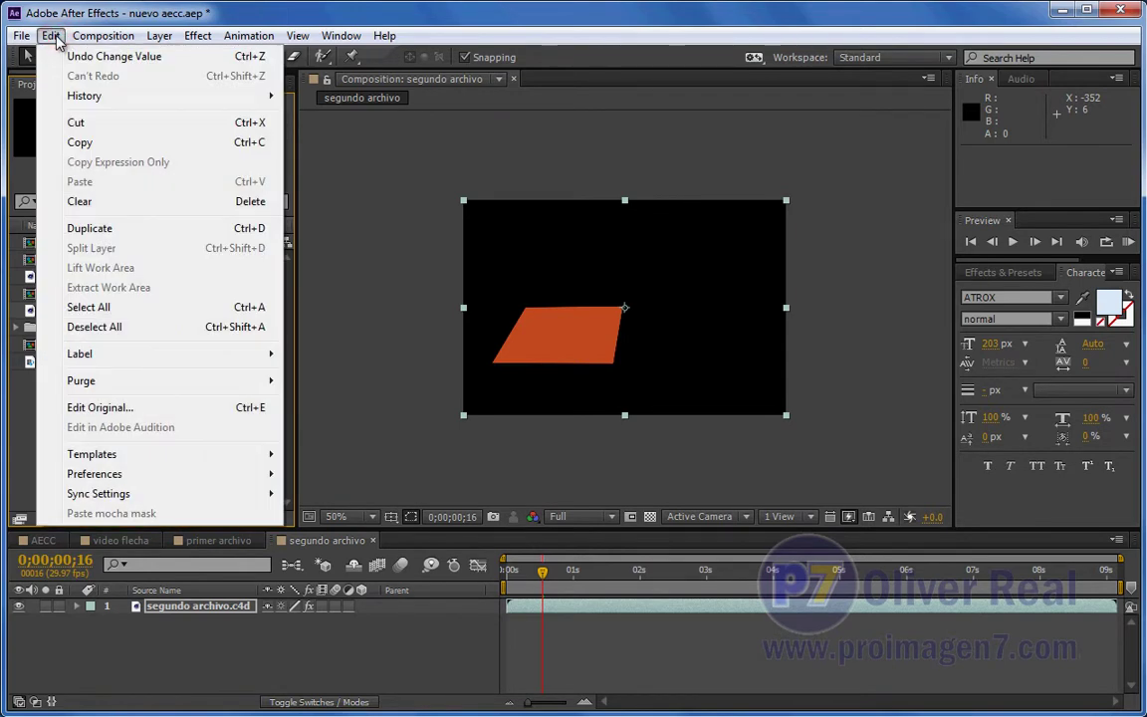
pyautogui.click(121, 412)
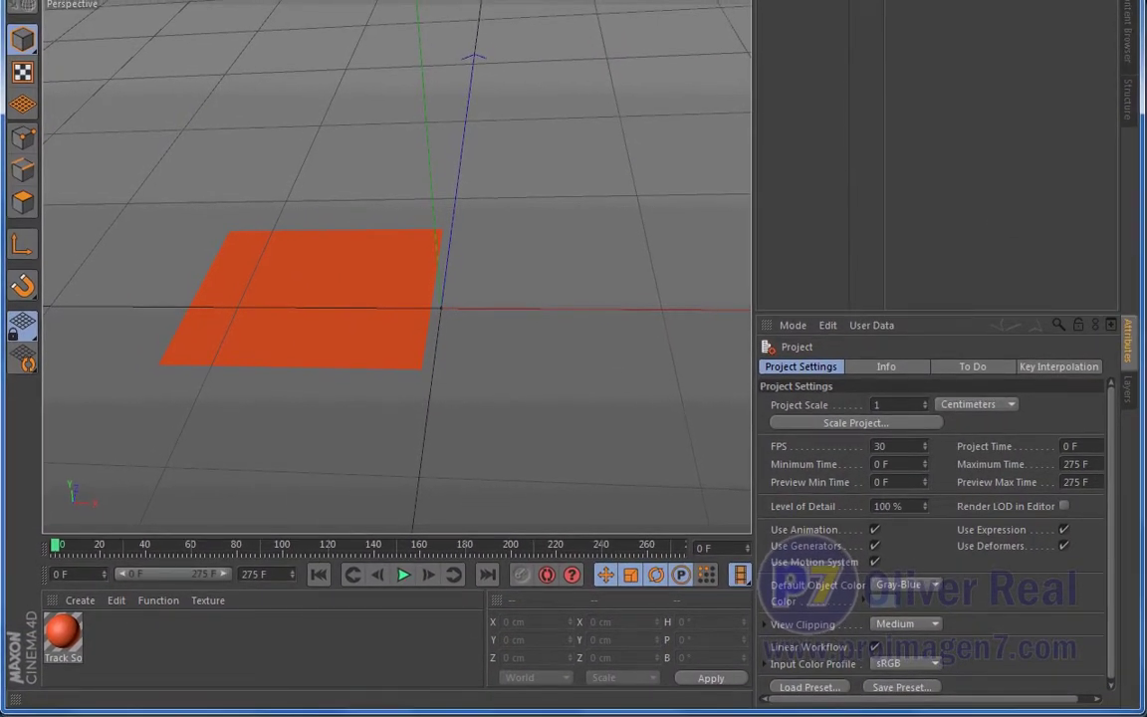
# Tilt the orange Track Solid 1 plane to about -180° pitch and add a Figure object
pyautogui.hotkey('ctrl', 'z')
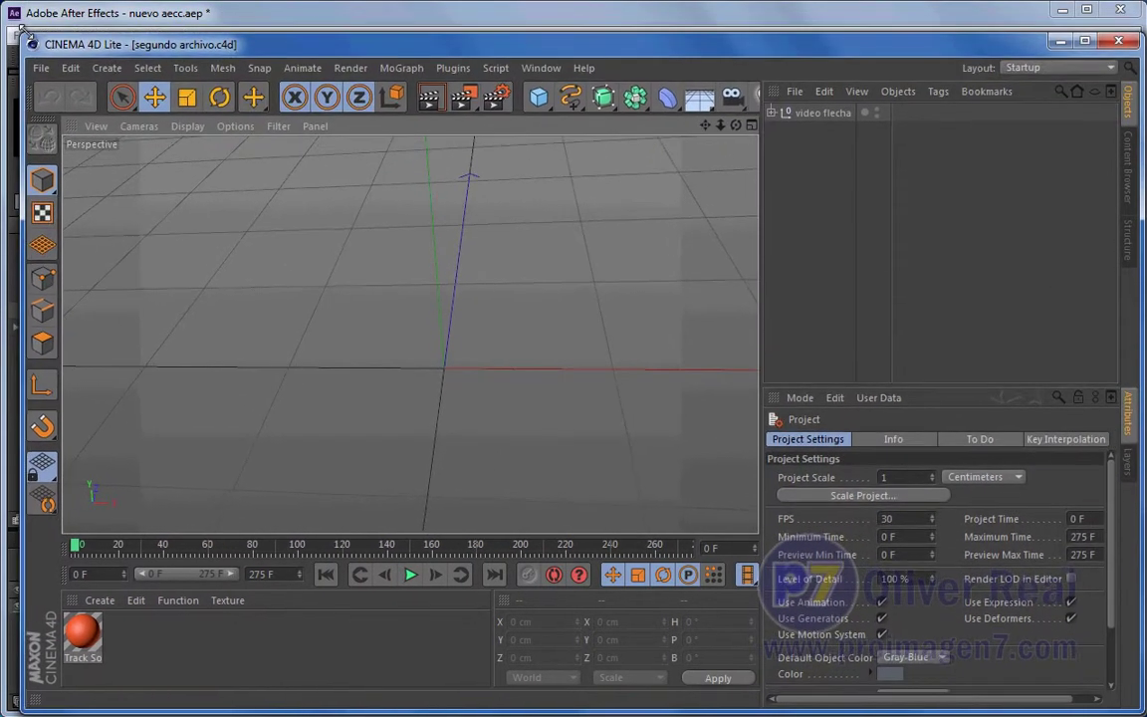
pyautogui.hotkey('ctrl', 'y')
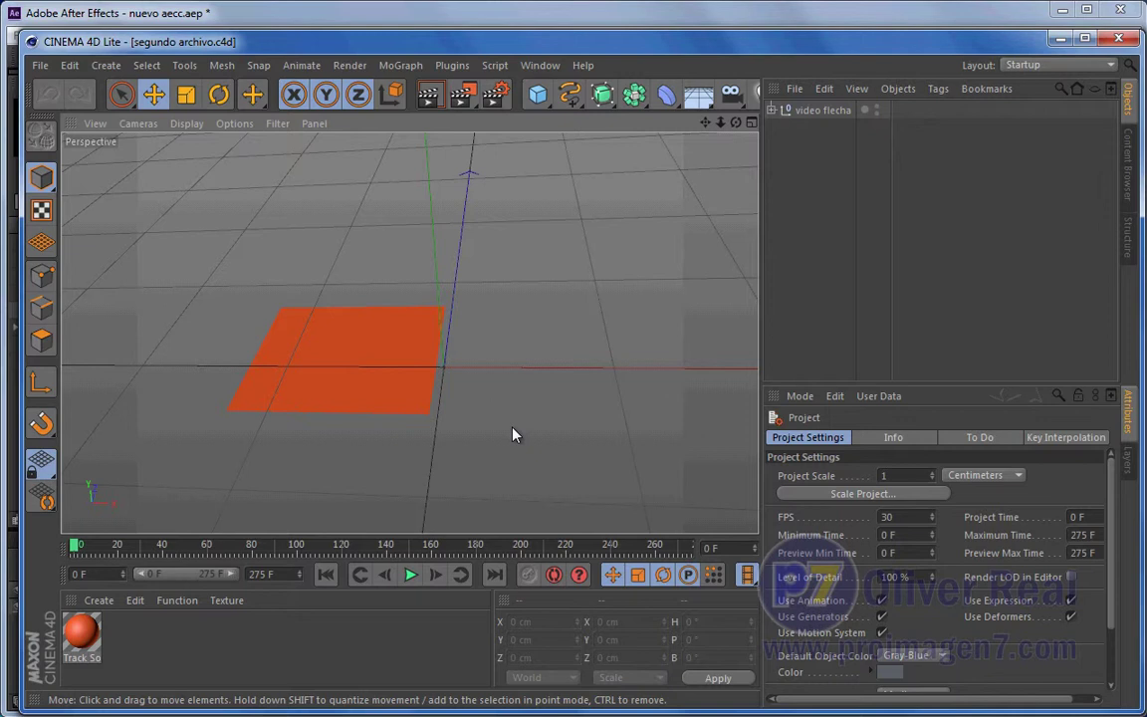
pyautogui.click(389, 403)
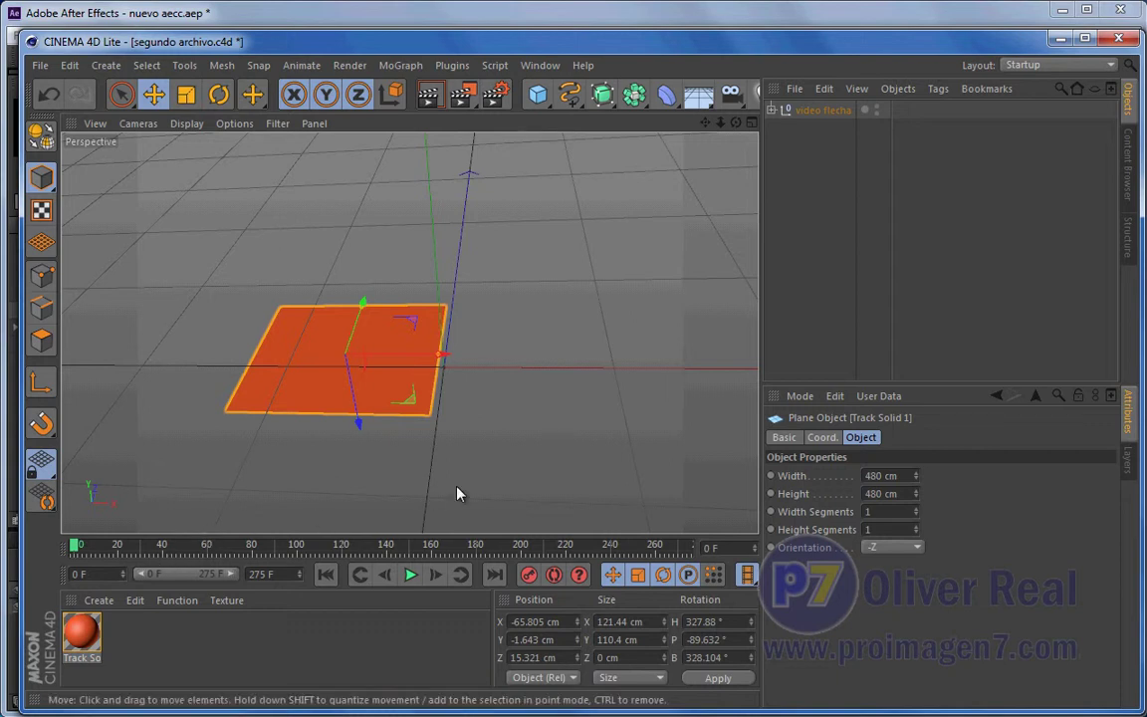
pyautogui.moveTo(75, 556)
pyautogui.mouseDown()
pyautogui.moveTo(600, 566)
pyautogui.moveTo(3, 546)
pyautogui.mouseUp()
pyautogui.click(219, 94)
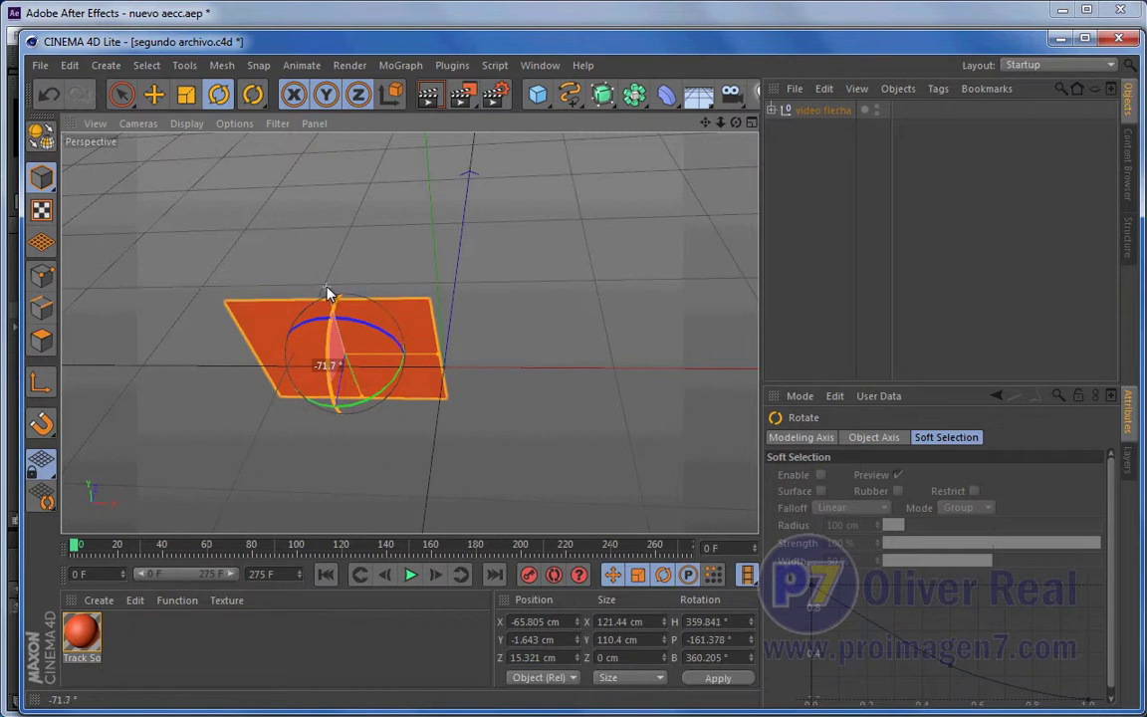
pyautogui.moveTo(332, 394); pyautogui.dragTo(334, 269)
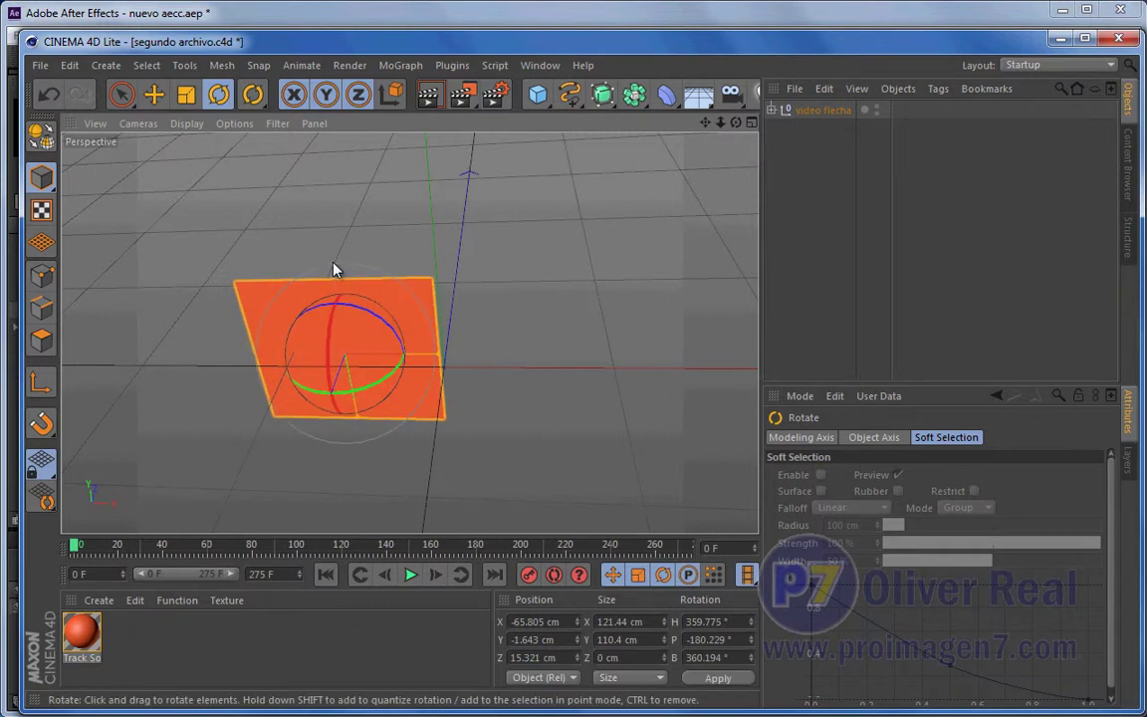
pyautogui.click(538, 94)
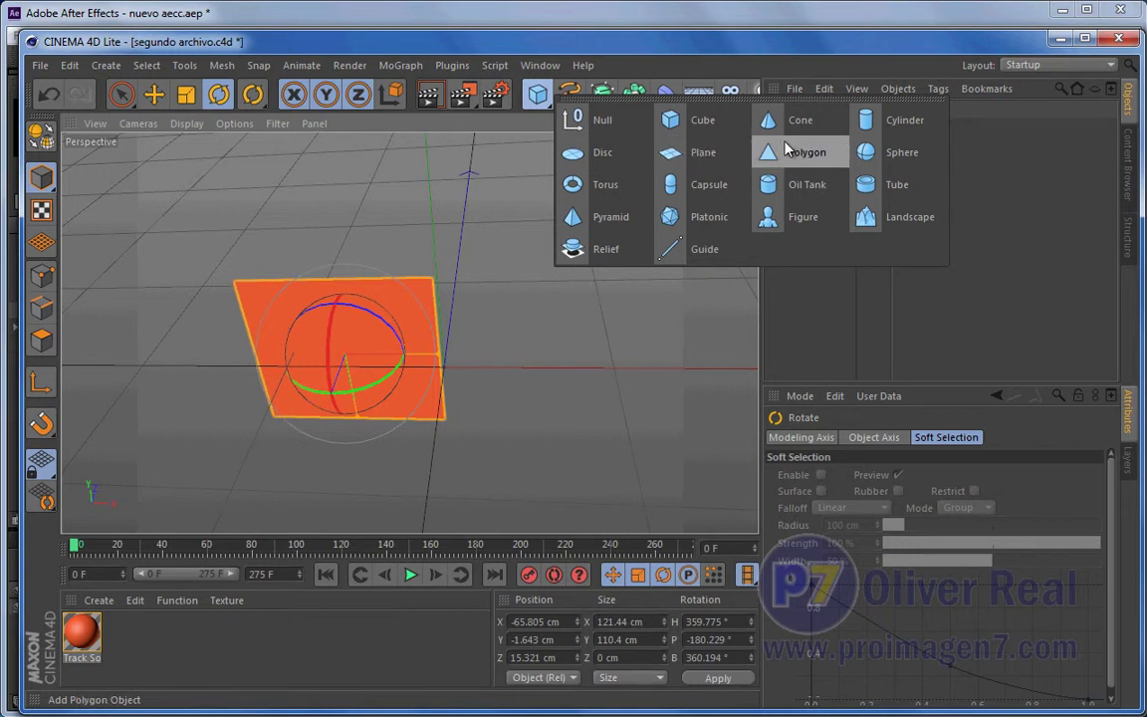
pyautogui.click(803, 216)
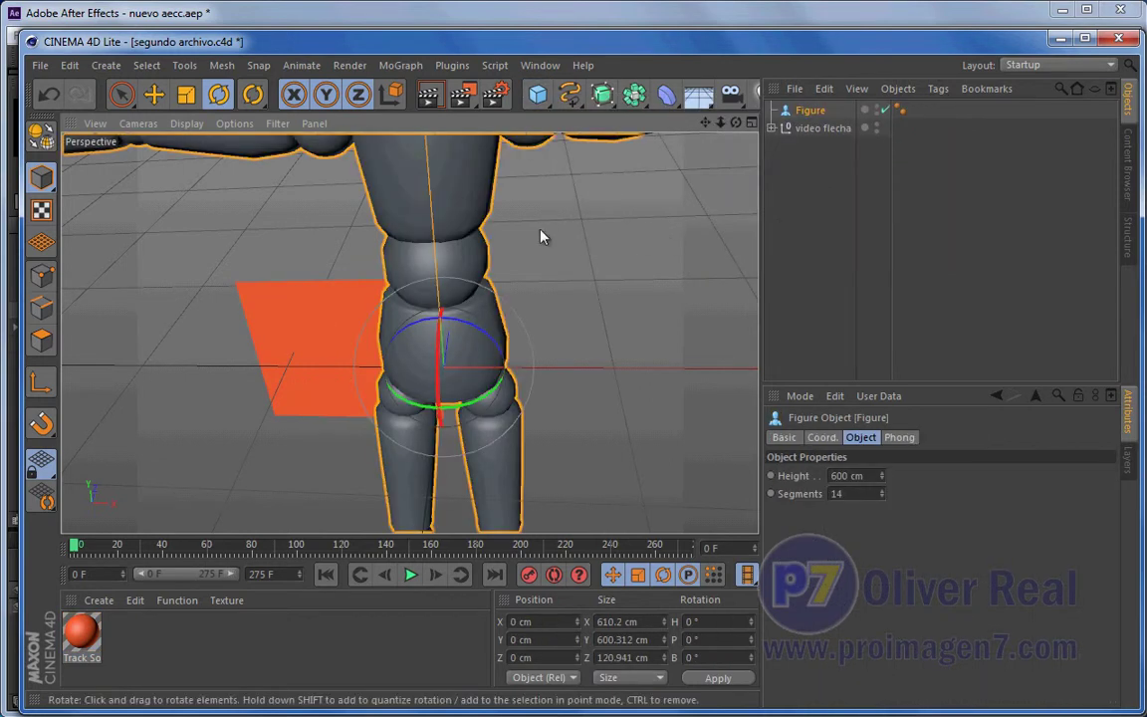
# Scale the Figure down to about 130 × 128 cm and shift it right and slightly up
pyautogui.click(183, 96)
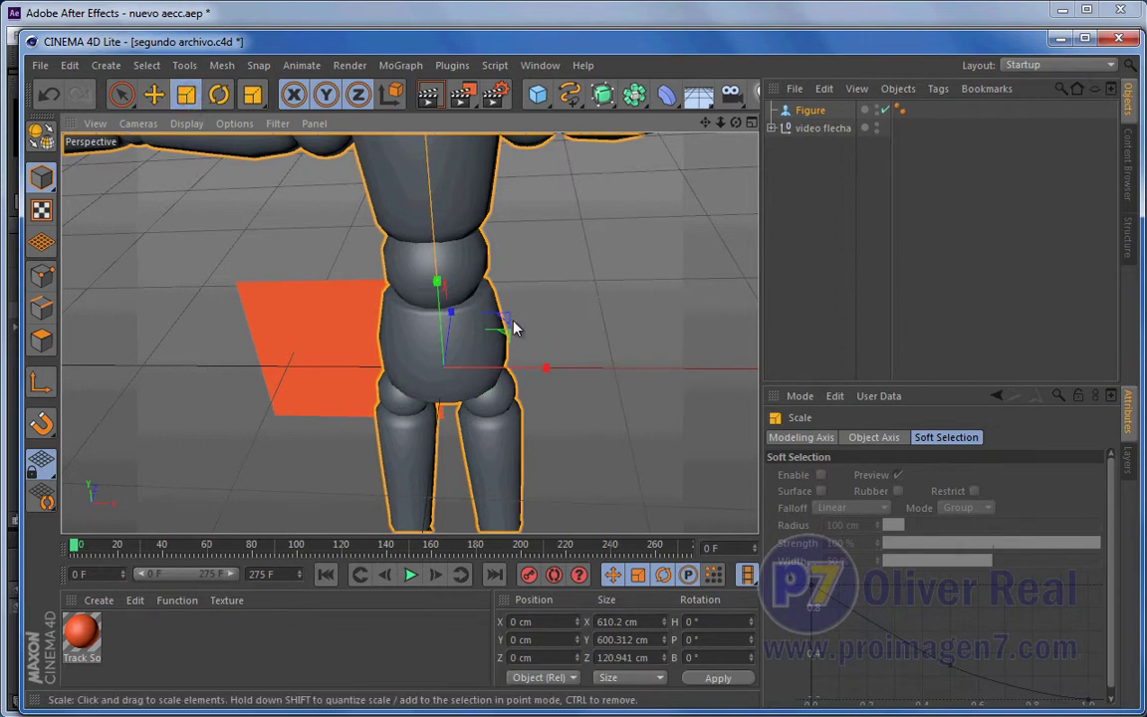
pyautogui.moveTo(505, 319); pyautogui.dragTo(461, 370)
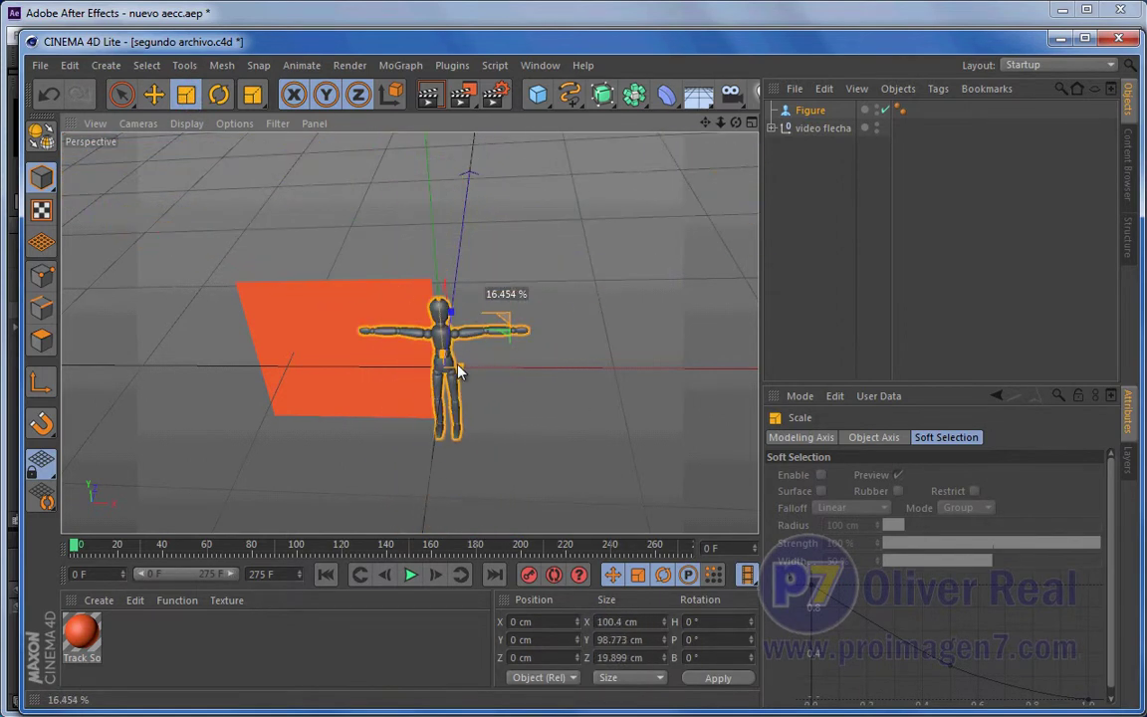
pyautogui.press('e')
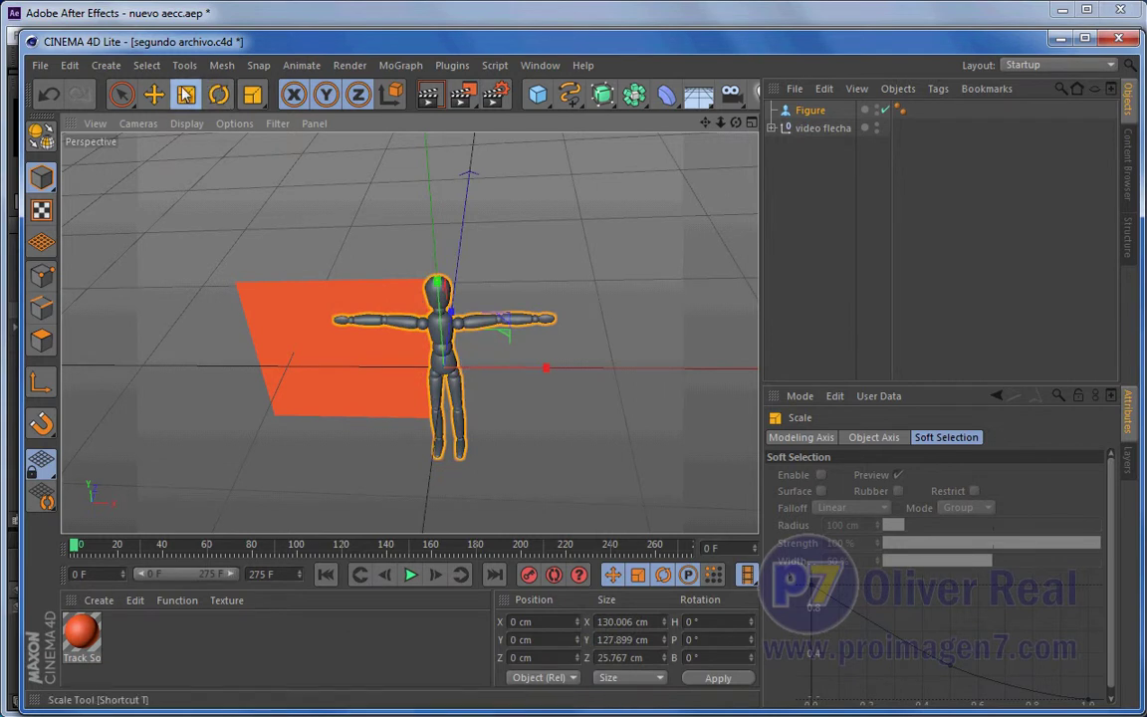
pyautogui.moveTo(538, 371); pyautogui.dragTo(612, 372)
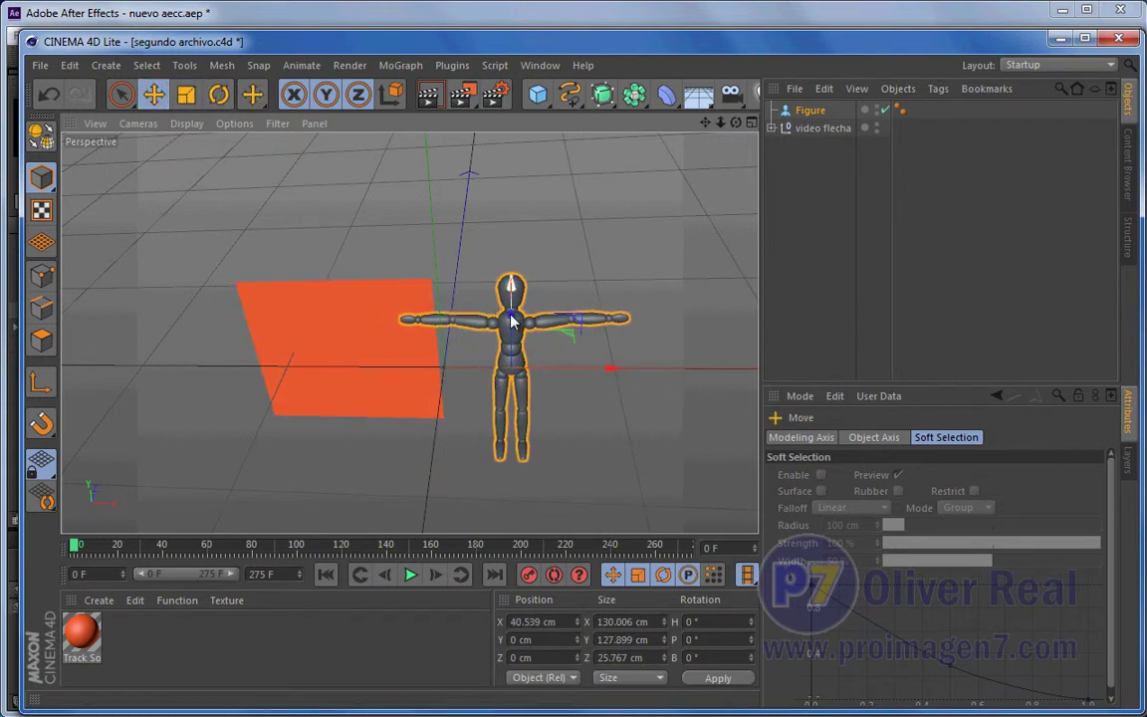
pyautogui.moveTo(510, 321); pyautogui.dragTo(513, 306)
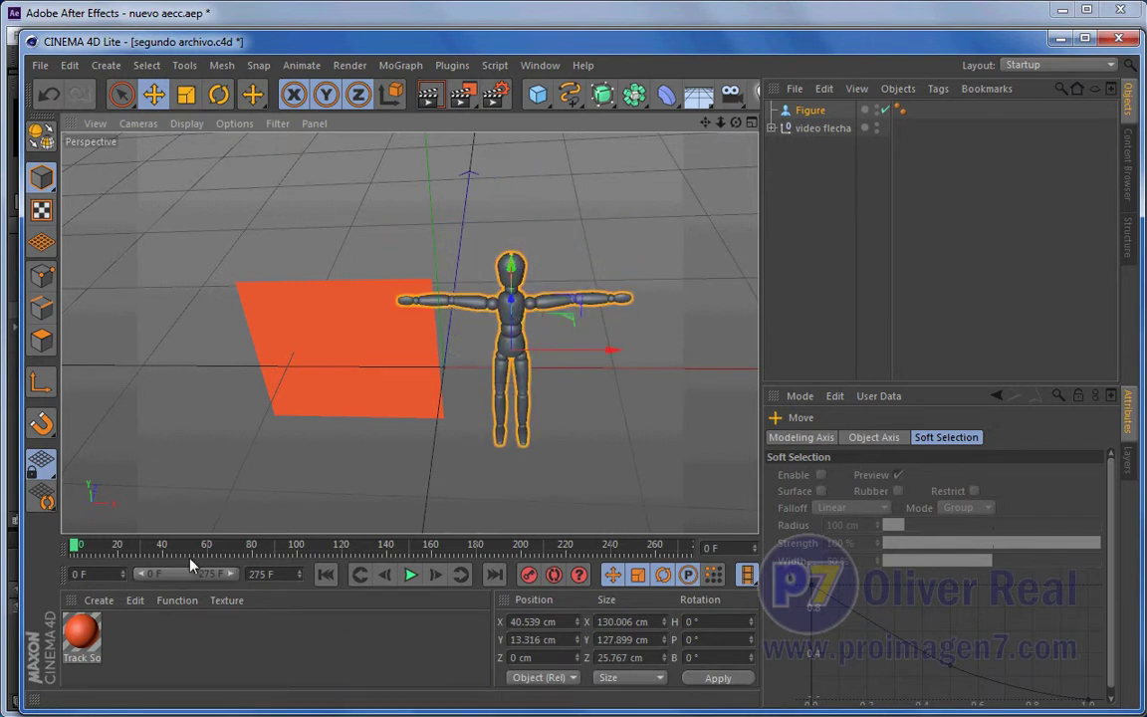
# Slide the figure along Z beside the orange plane, checking it across the camera animation
pyautogui.moveTo(75, 550); pyautogui.dragTo(434, 546)
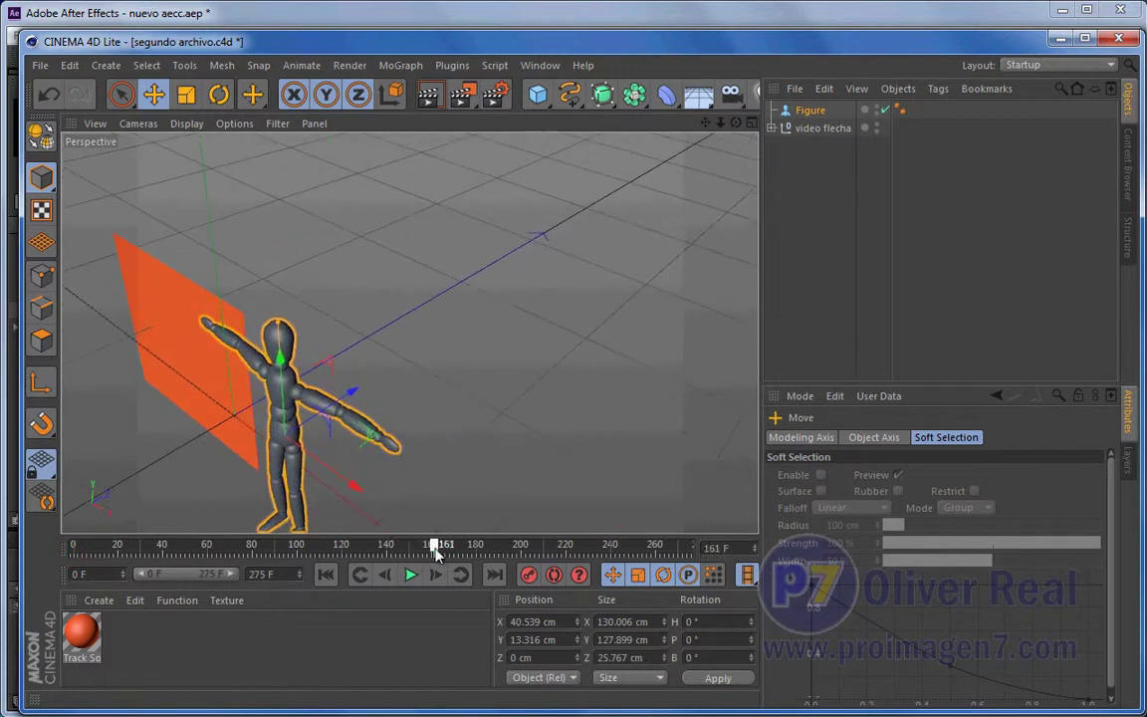
pyautogui.moveTo(355, 402)
pyautogui.mouseDown()
pyautogui.moveTo(473, 413)
pyautogui.moveTo(445, 324)
pyautogui.moveTo(475, 307)
pyautogui.mouseUp()
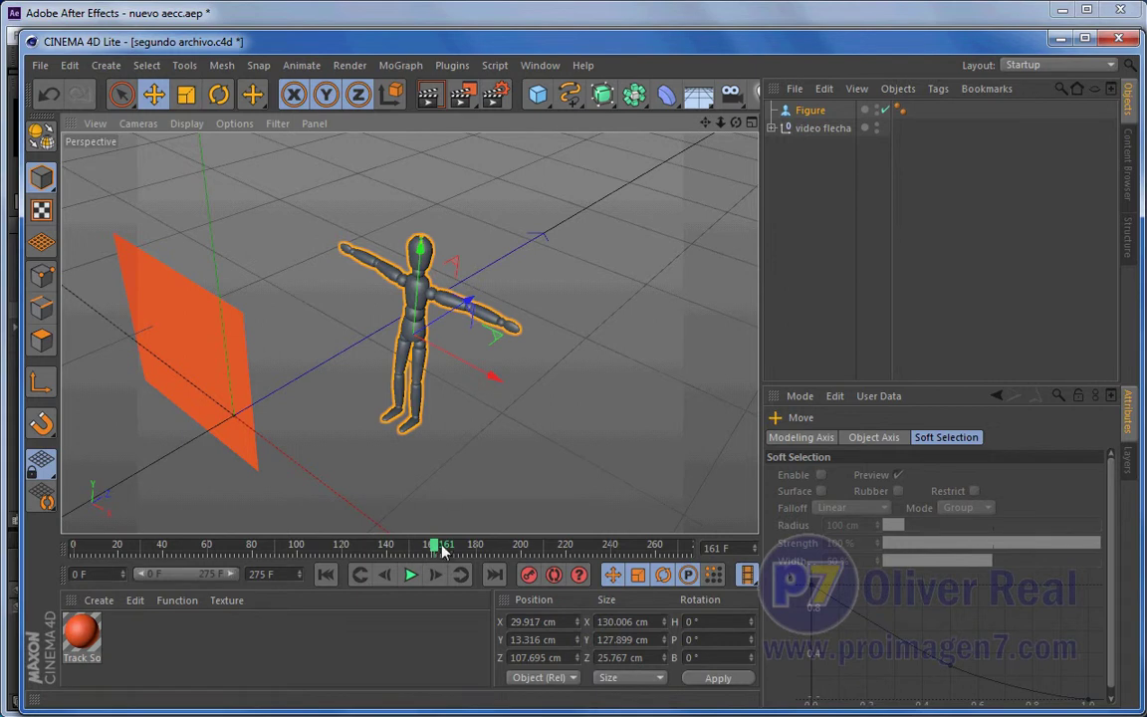
pyautogui.moveTo(399, 546); pyautogui.dragTo(73, 546)
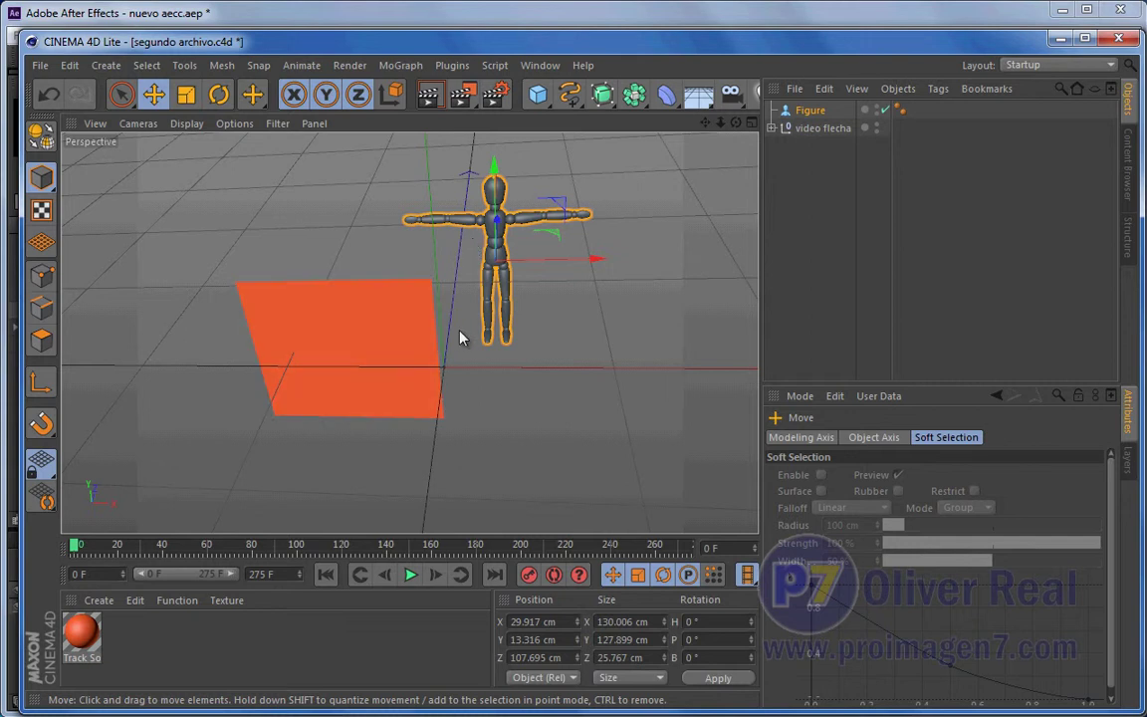
pyautogui.click(450, 17)
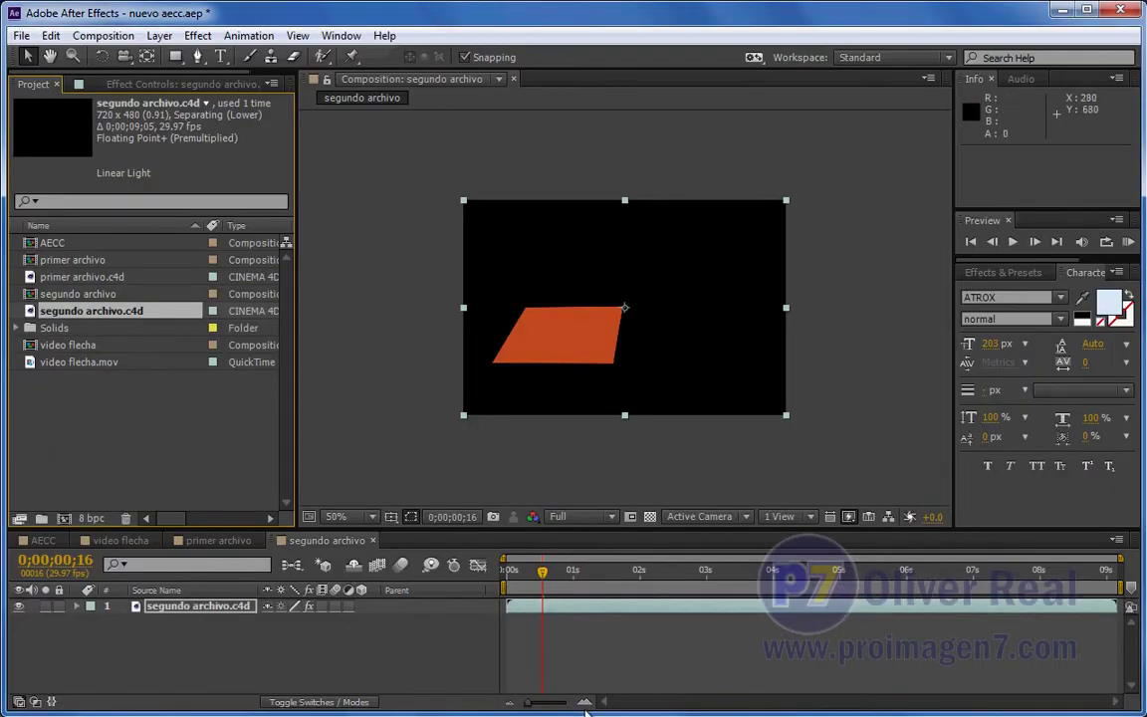
# Save the segundo archivo scene in Cinema 4D and return to After Effects
pyautogui.hotkey('alt', 'Tab')
pyautogui.click(40, 65)
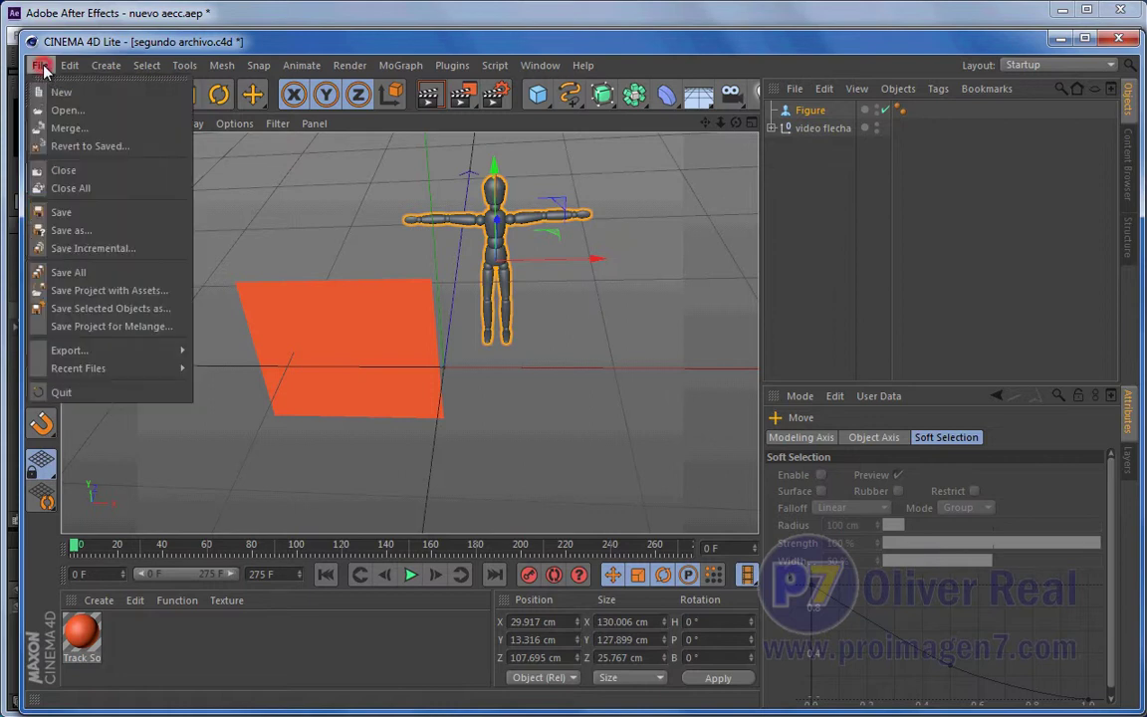
pyautogui.press('Escape')
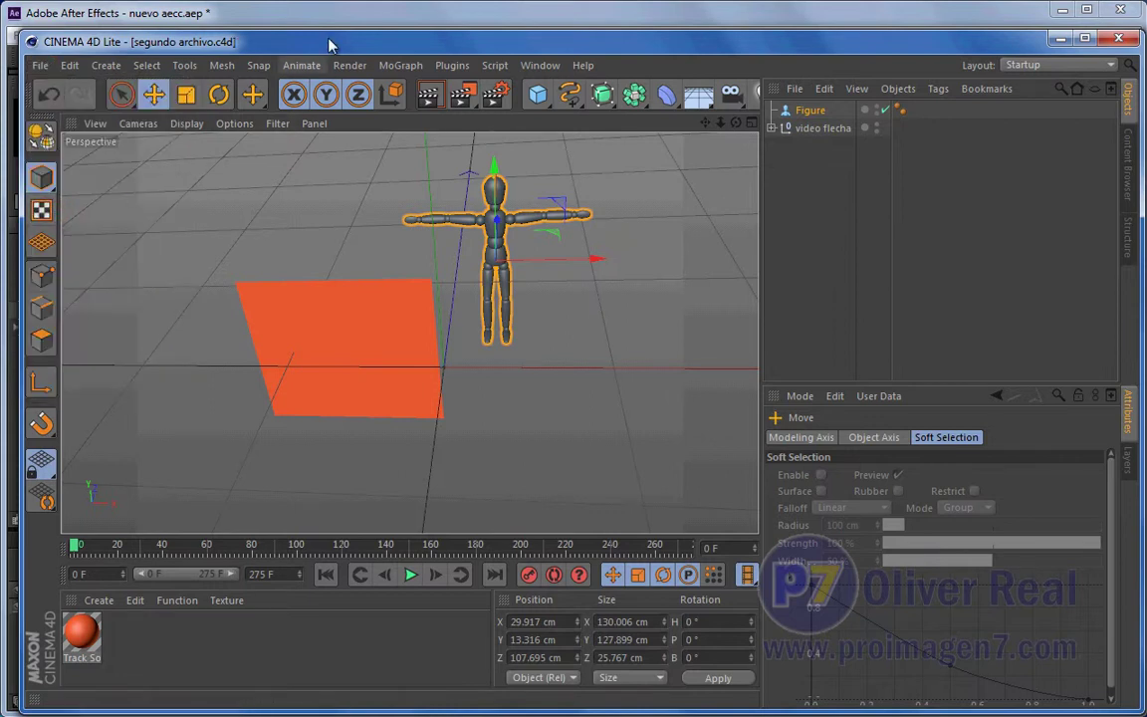
pyautogui.click(329, 22)
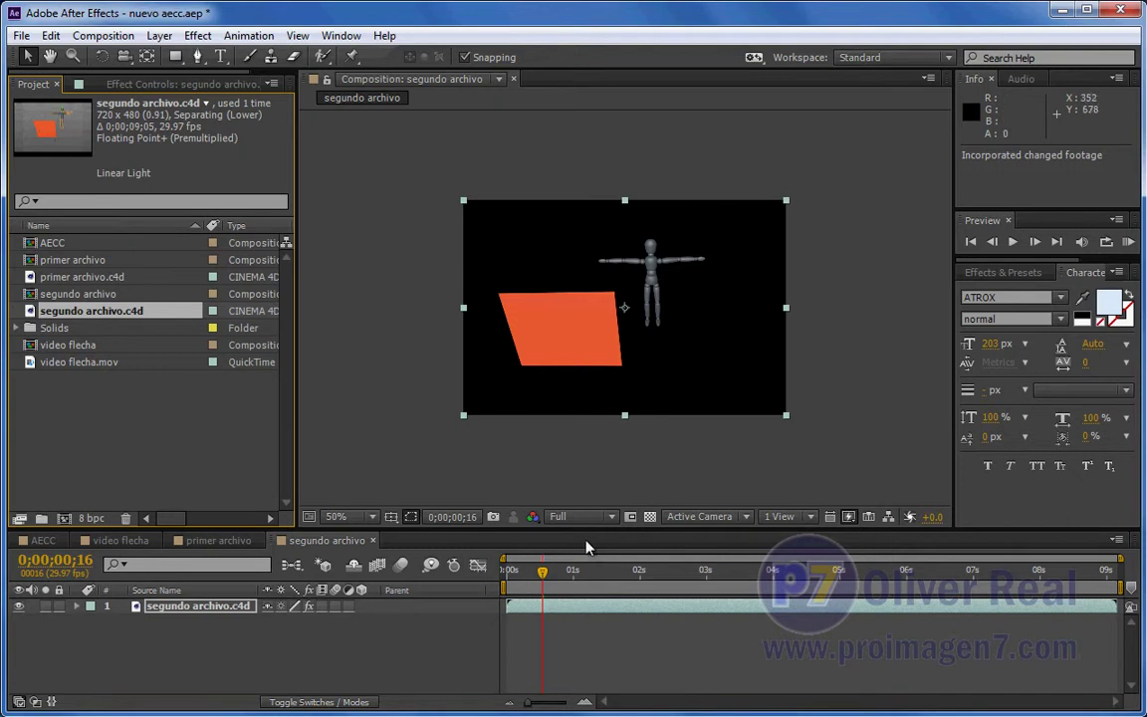
# Step through the segundo archivo comp to about seven seconds to check the figure beside the plane
pyautogui.press('pagedown')
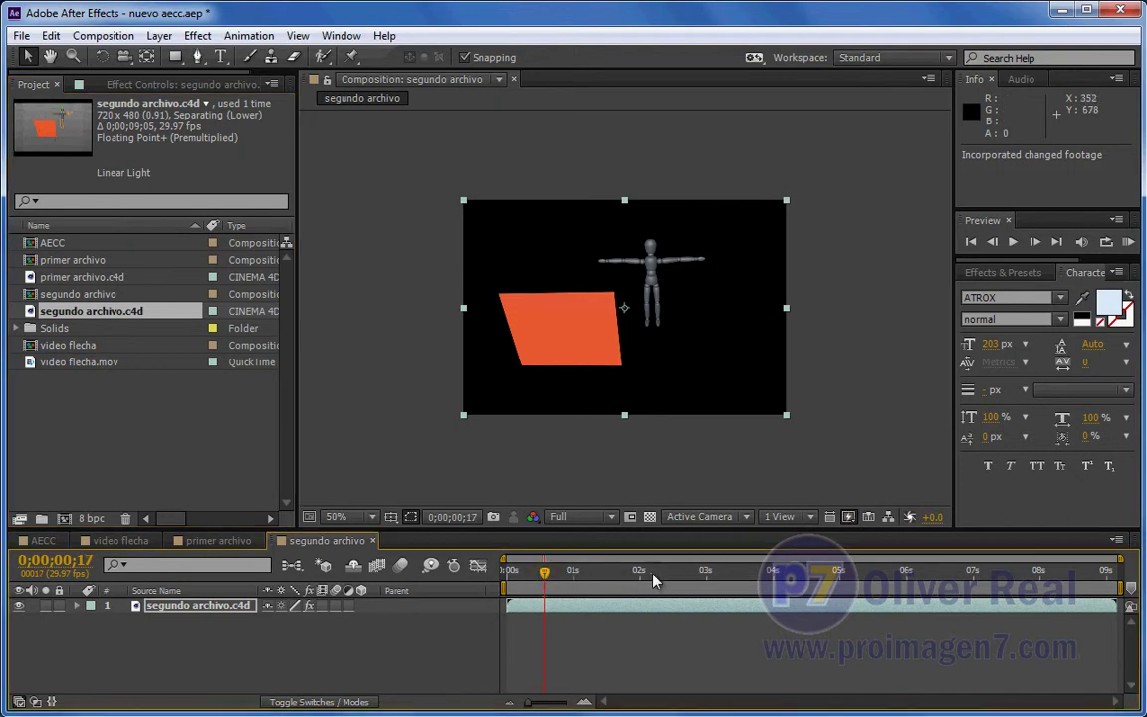
pyautogui.click(663, 582)
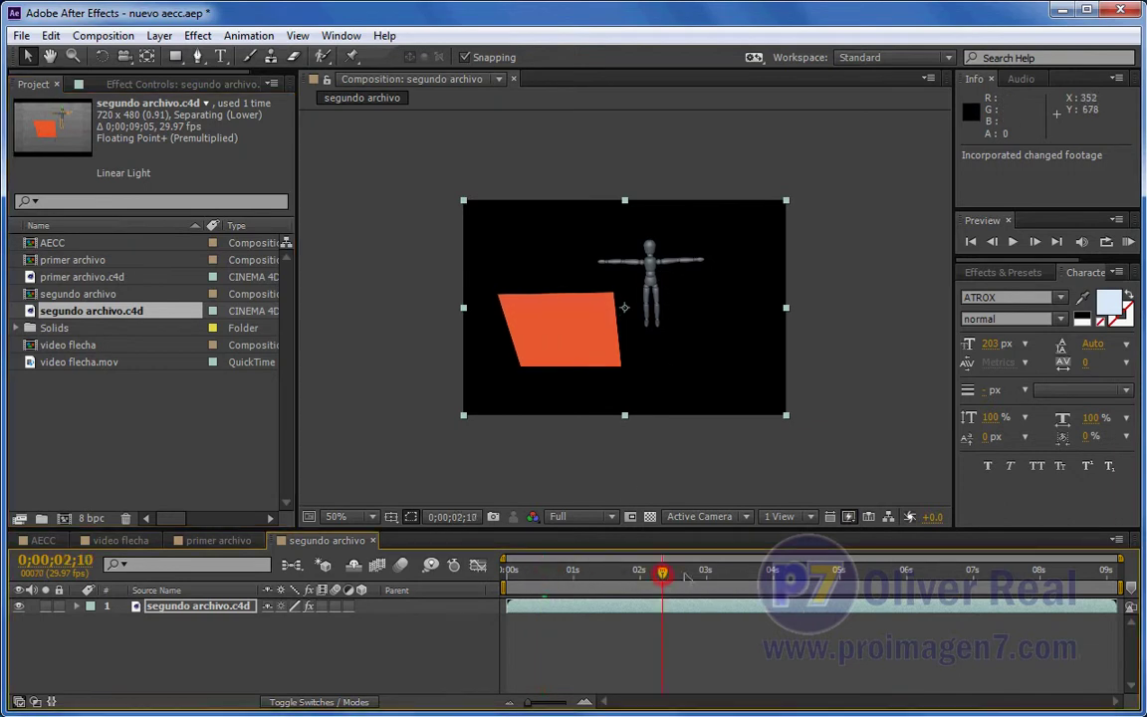
pyautogui.click(747, 576)
pyautogui.click(825, 574)
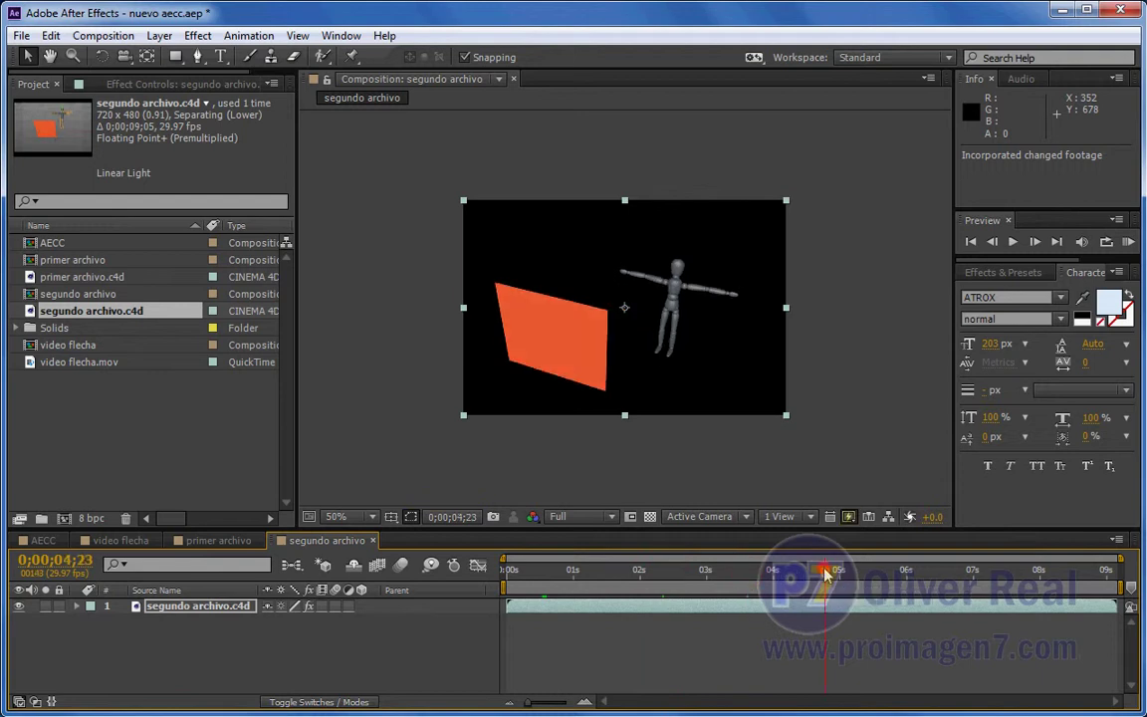
pyautogui.click(1003, 574)
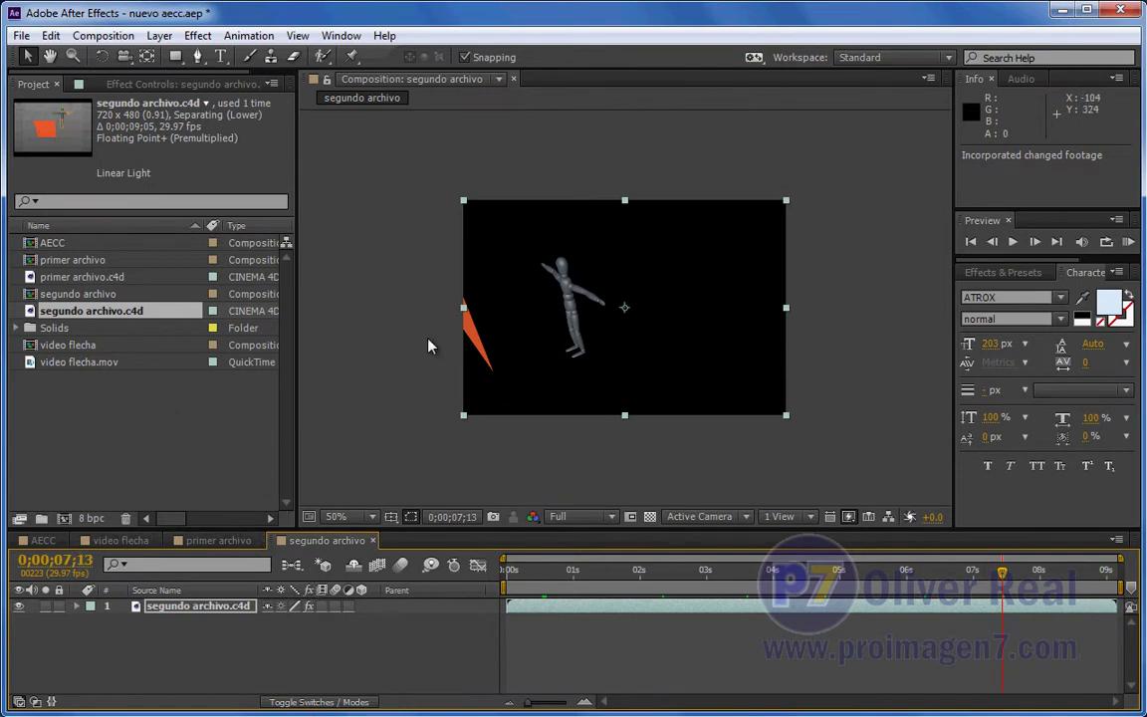
# In video flecha, hide Track Solid 1, add segundo archivo.c4d above it, and scrub to check
pyautogui.click(115, 540)
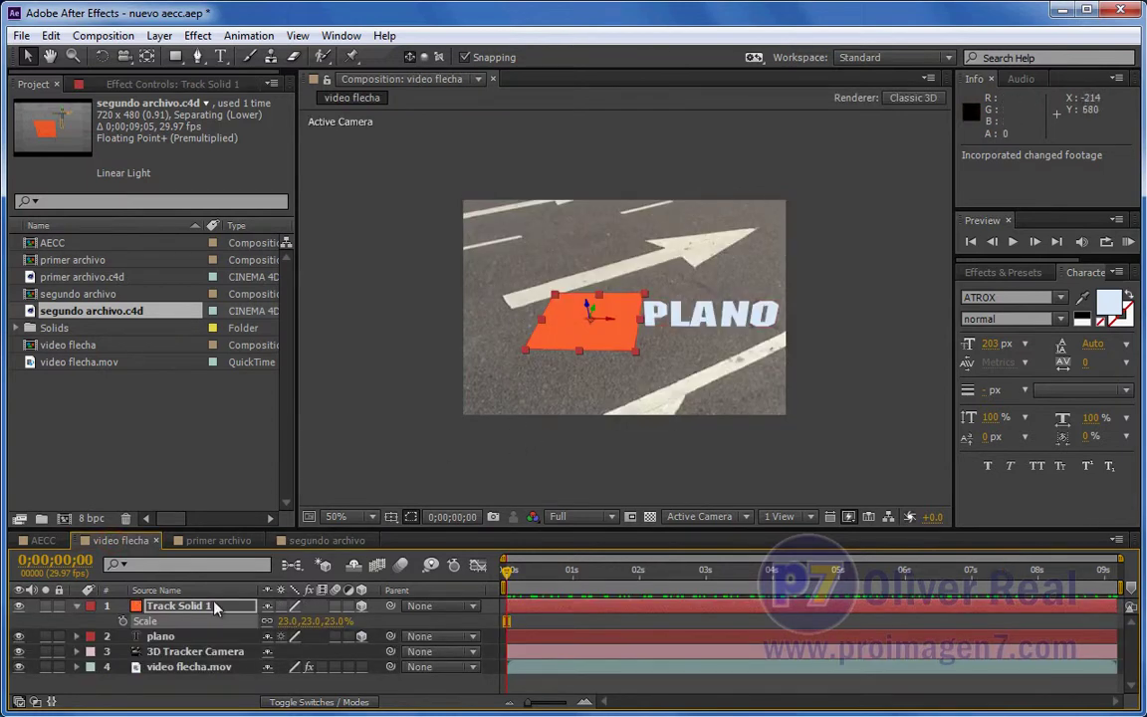
pyautogui.click(18, 605)
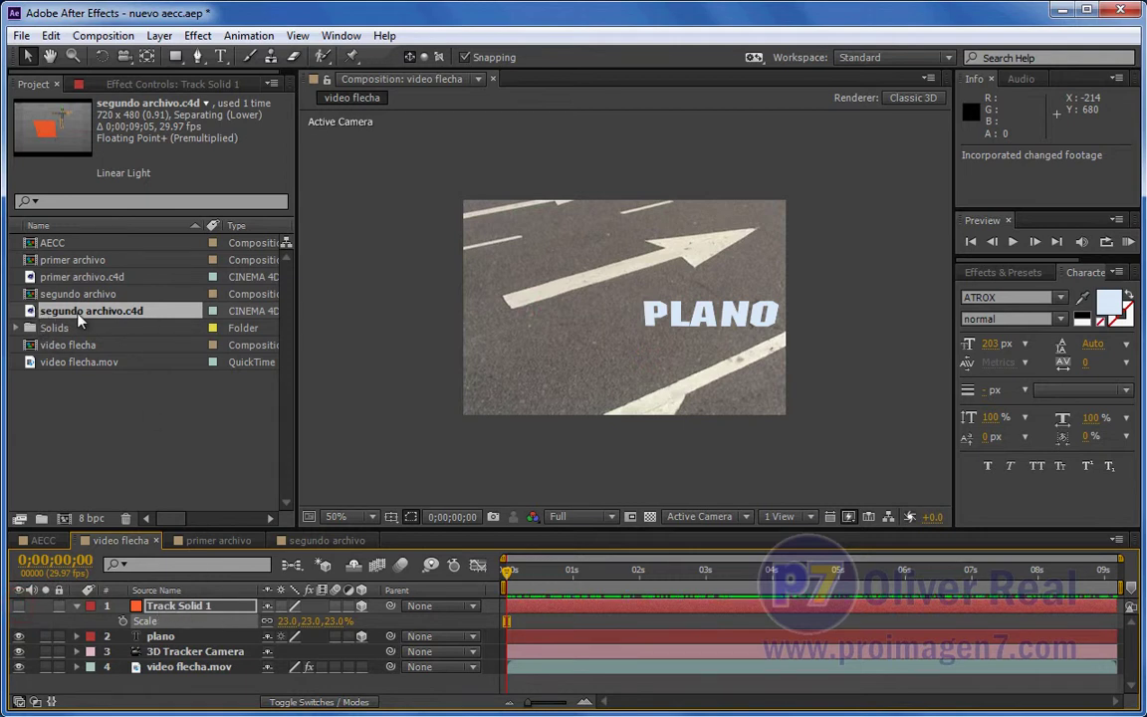
pyautogui.moveTo(28, 317); pyautogui.dragTo(132, 608)
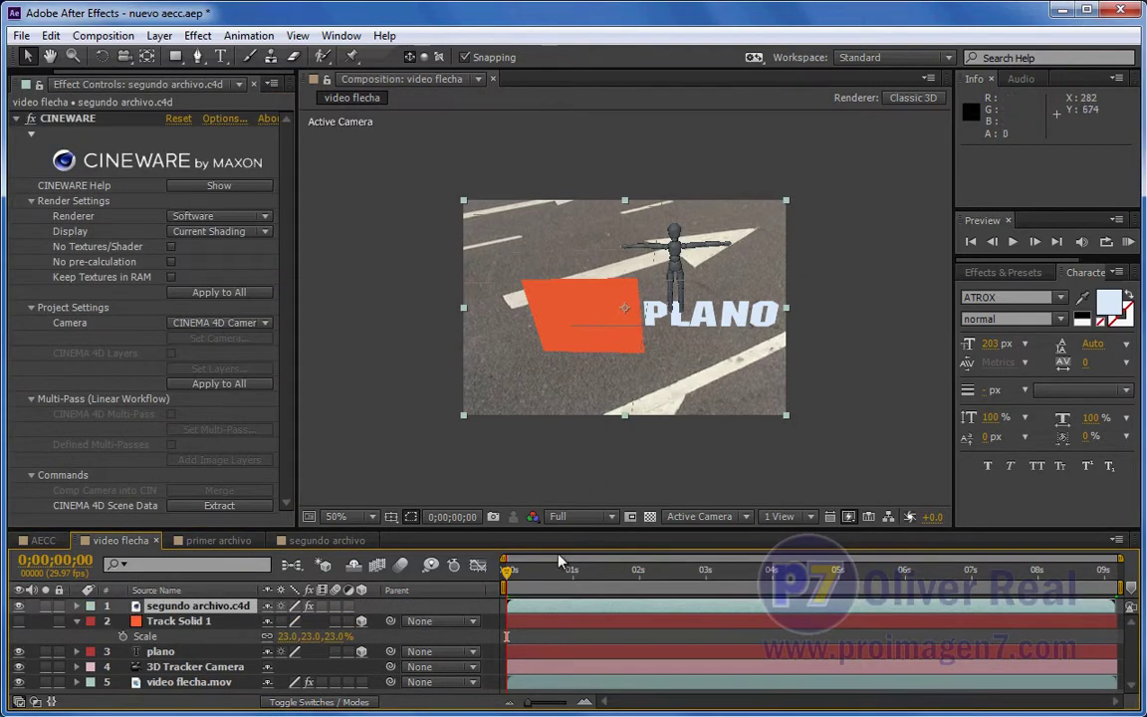
pyautogui.moveTo(521, 571); pyautogui.dragTo(1011, 573)
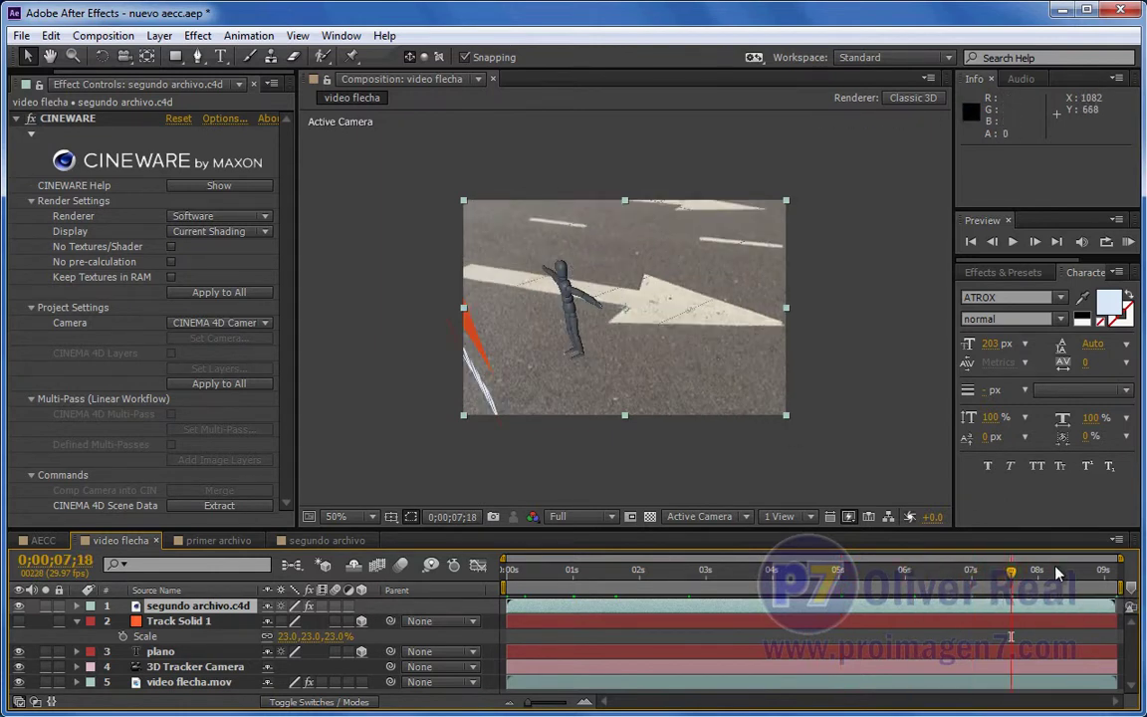
# Scrub back and return the video flecha playhead to the start for previewing
pyautogui.moveTo(1053, 573); pyautogui.dragTo(1009, 574)
pyautogui.click(511, 586)
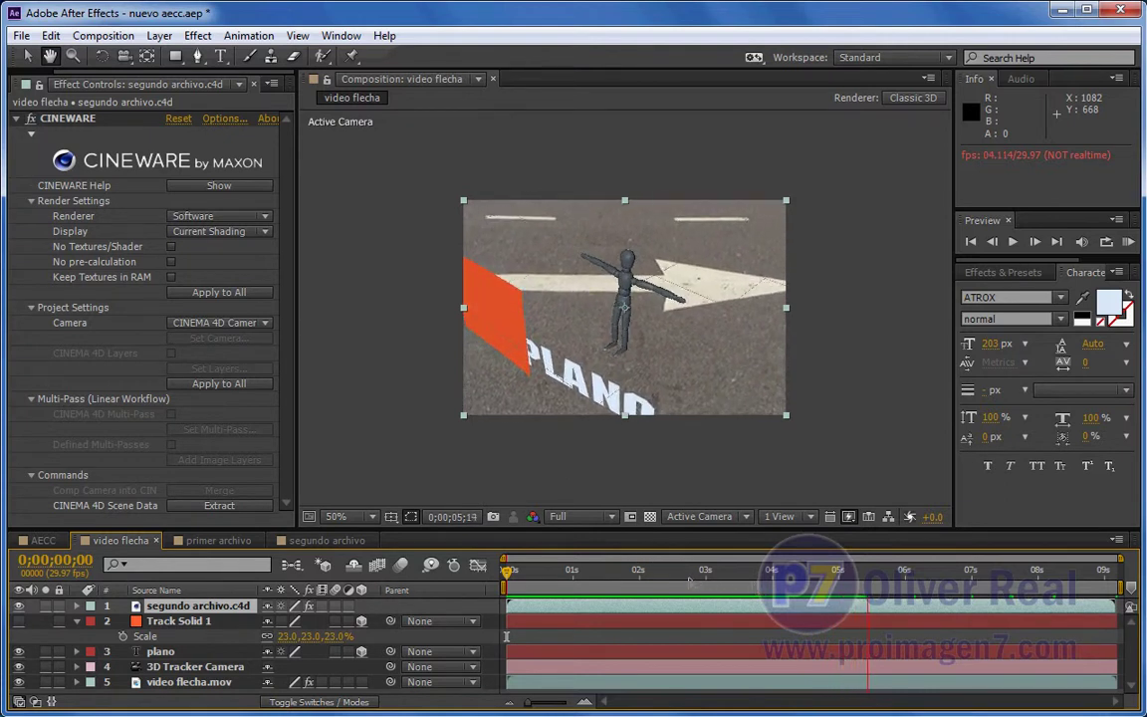
# Stop the video flecha RAM preview and halt the replay near the start
pyautogui.press('space')
pyautogui.press('space')
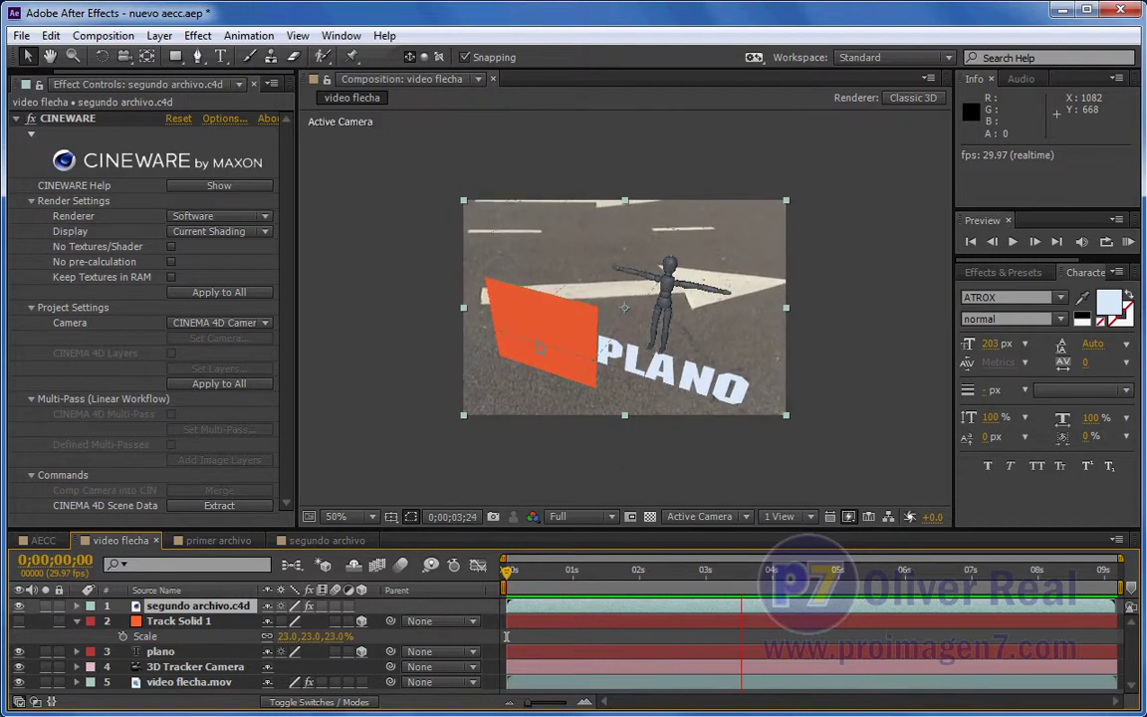
pyautogui.click(548, 571)
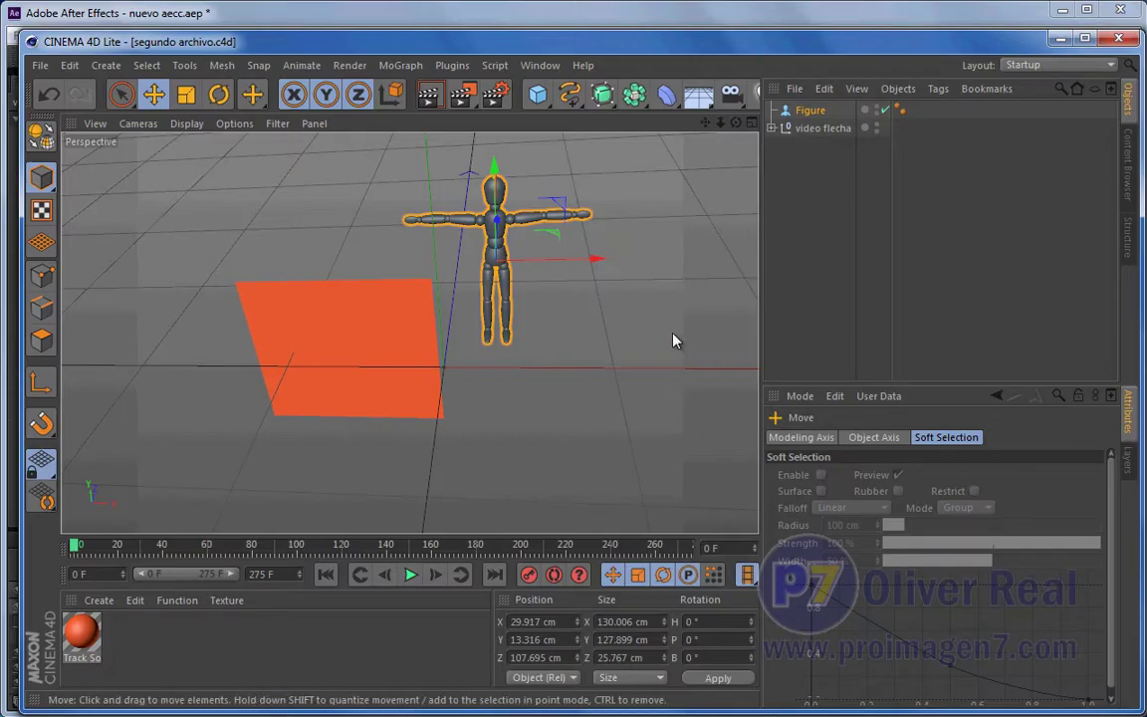
# Scrub the Cinema 4D timeline to inspect the camera move, then switch back to After Effects
pyautogui.moveTo(82, 551)
pyautogui.mouseDown()
pyautogui.moveTo(295, 570)
pyautogui.moveTo(237, 580)
pyautogui.mouseUp()
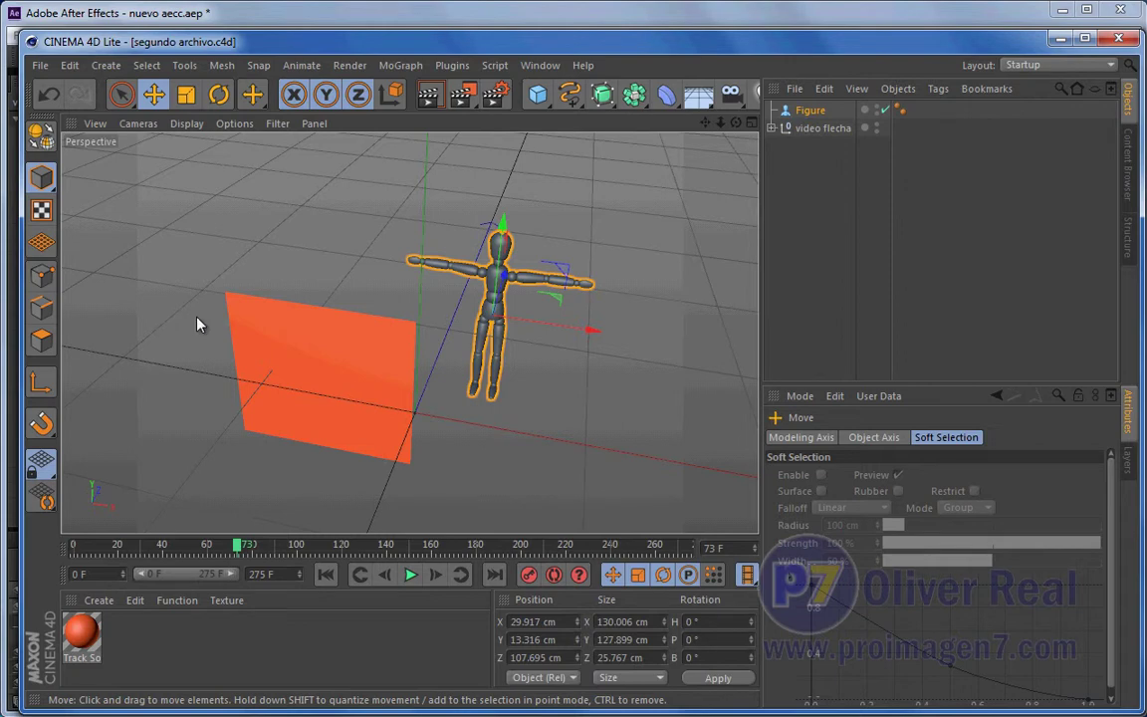
pyautogui.click(234, 18)
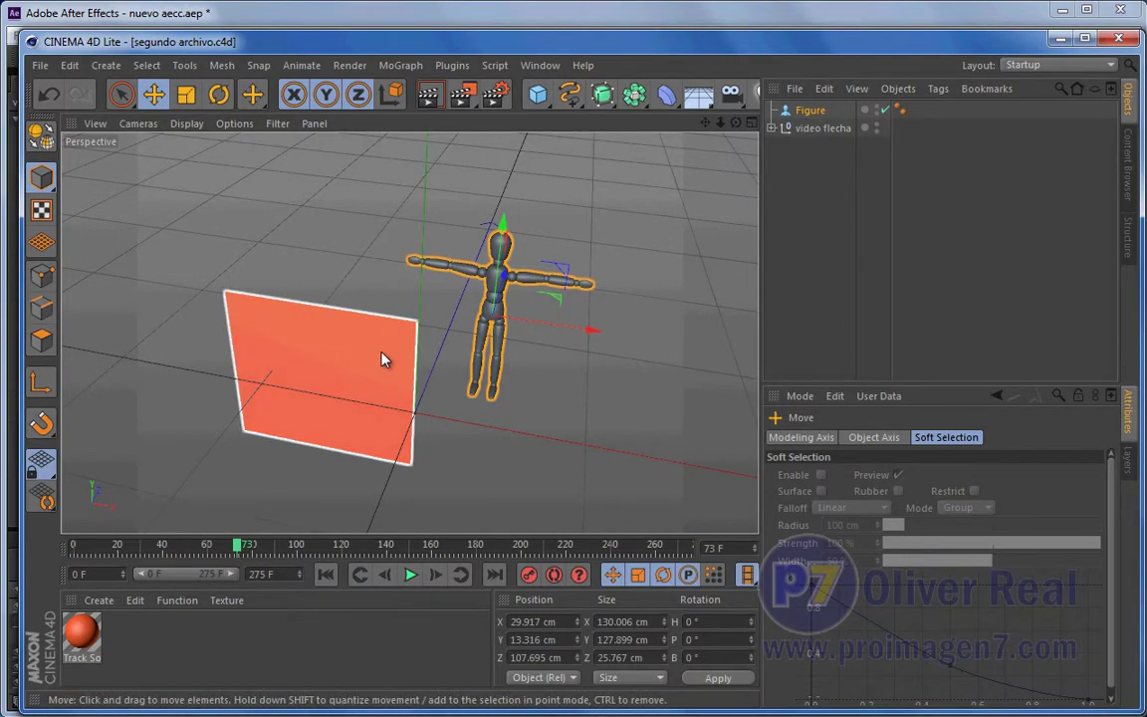
pyautogui.click(423, 14)
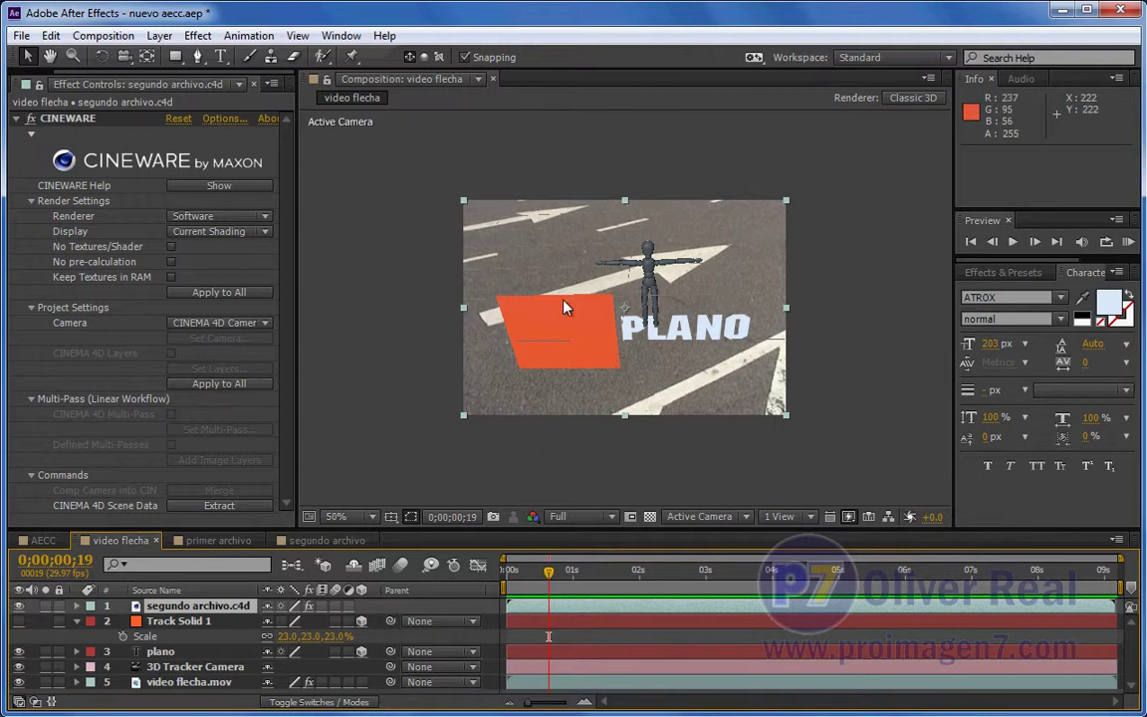
pyautogui.moveTo(551, 576); pyautogui.dragTo(655, 576)
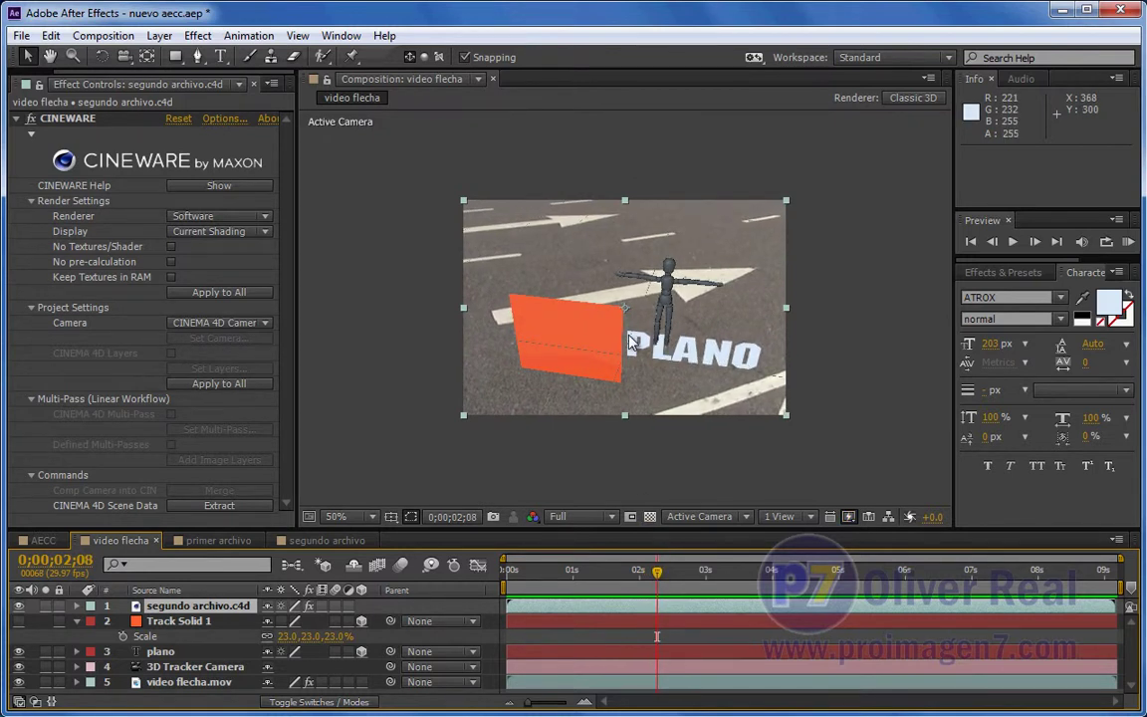
pyautogui.hotkey('ctrl', 'e')
pyautogui.moveTo(239, 545); pyautogui.dragTo(251, 551)
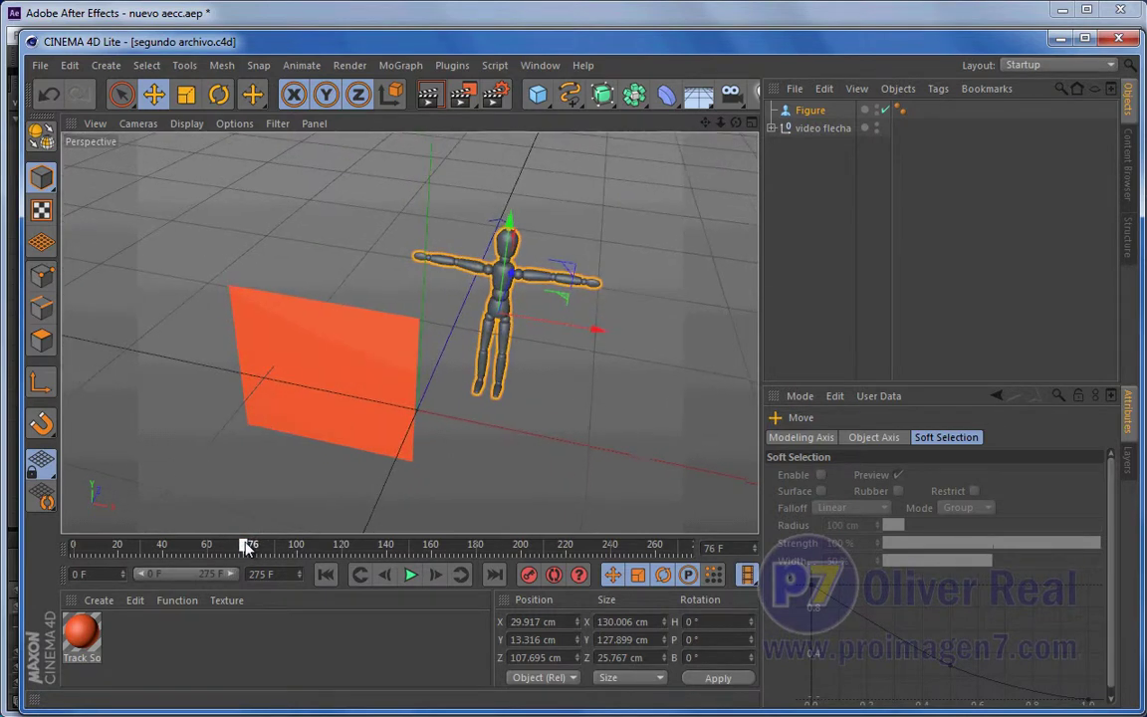
pyautogui.click(309, 12)
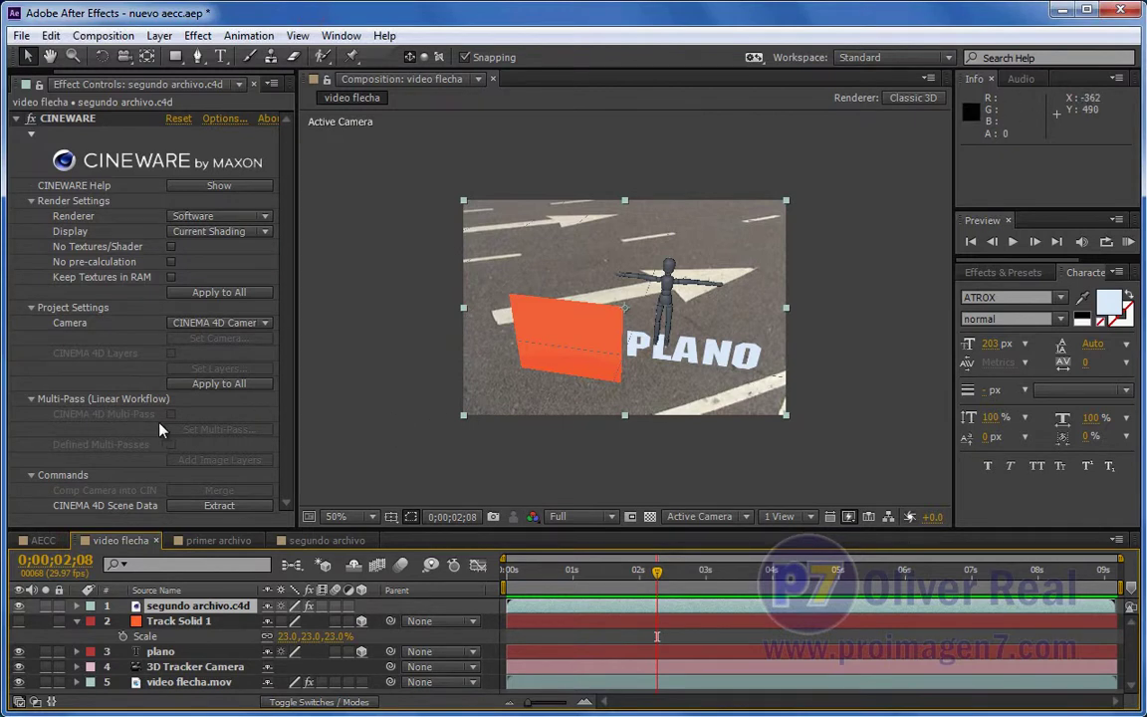